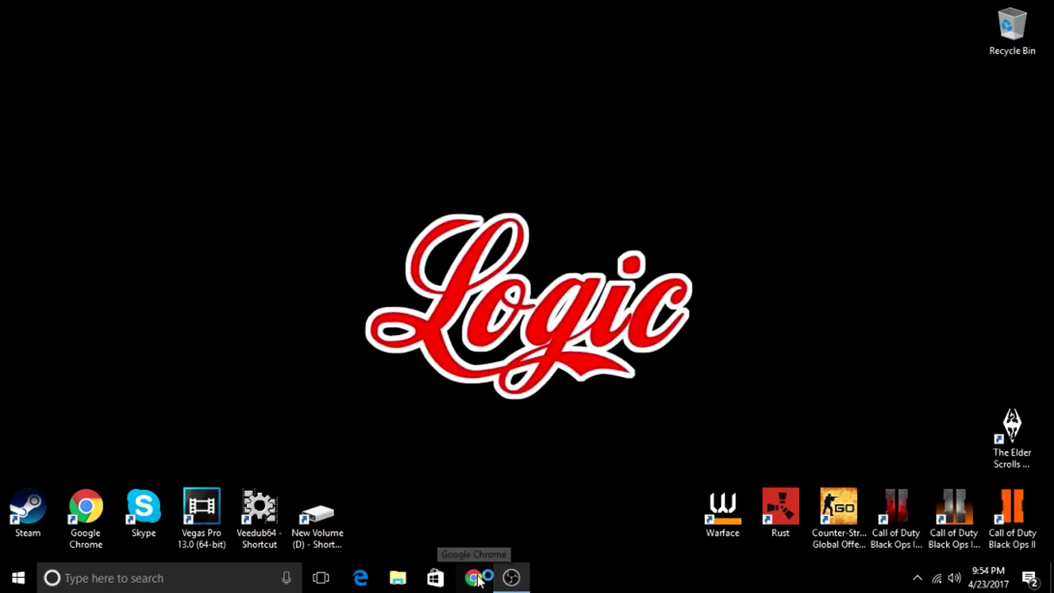
Search Google for "Nexus" and open the Nexus mods and community website
click(346, 308)
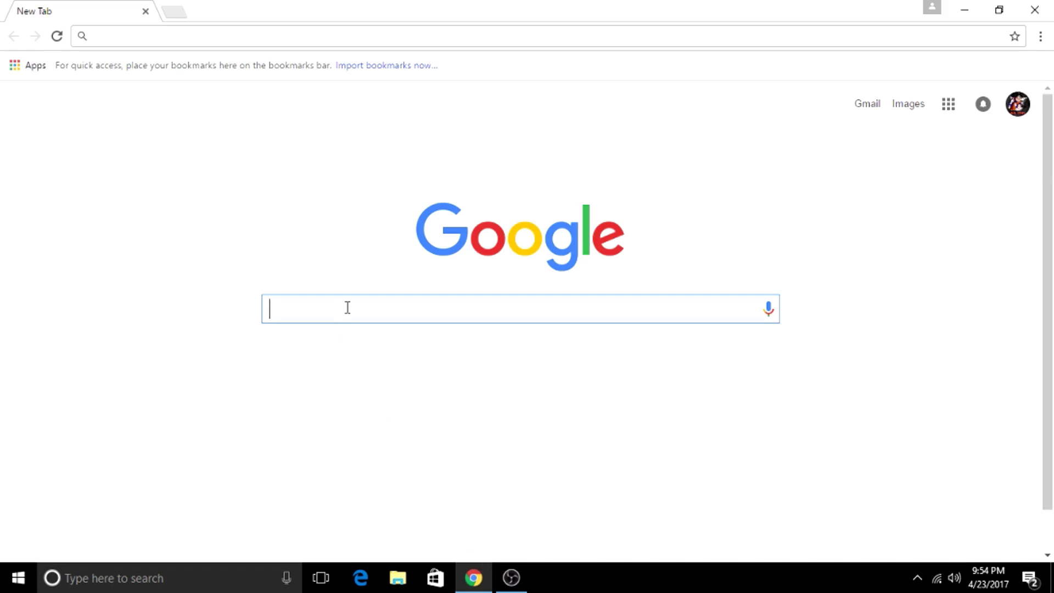
text(Nexus)
key(Return)
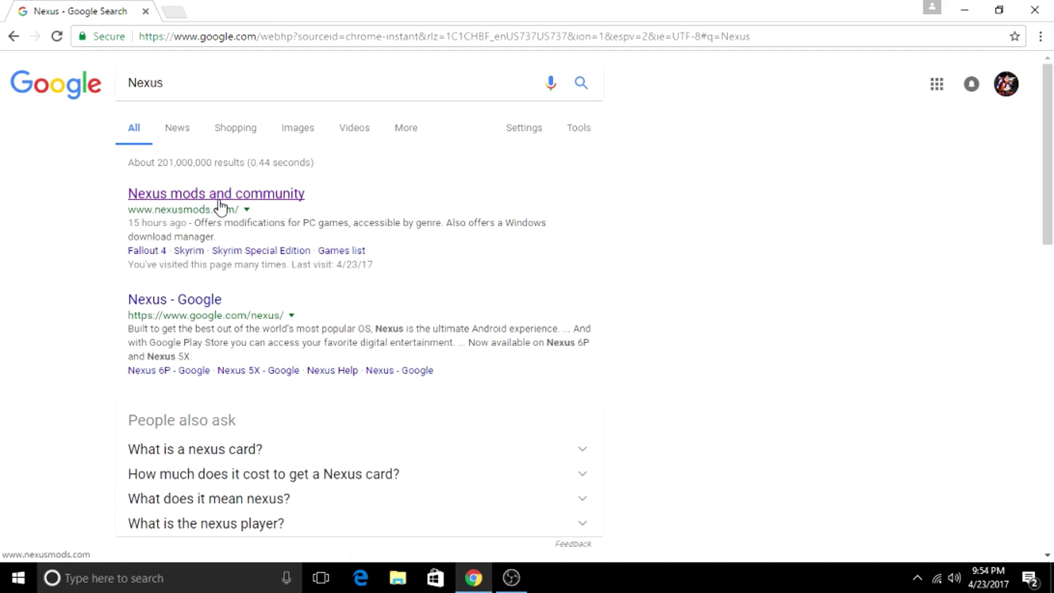
click(222, 206)
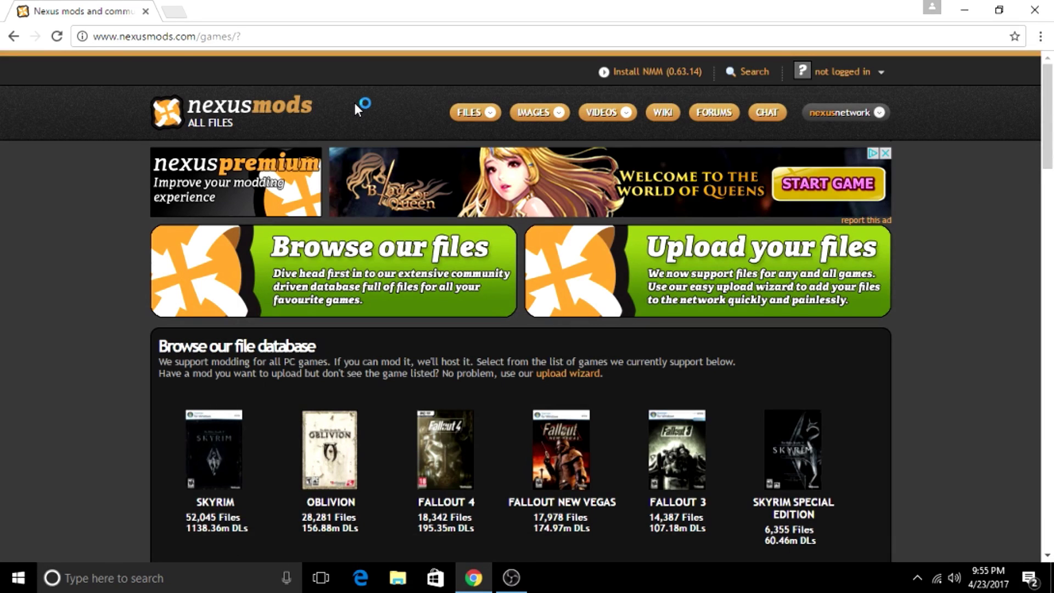
Open the account registration form without selecting any premium membership package, and review its required fields
click(832, 77)
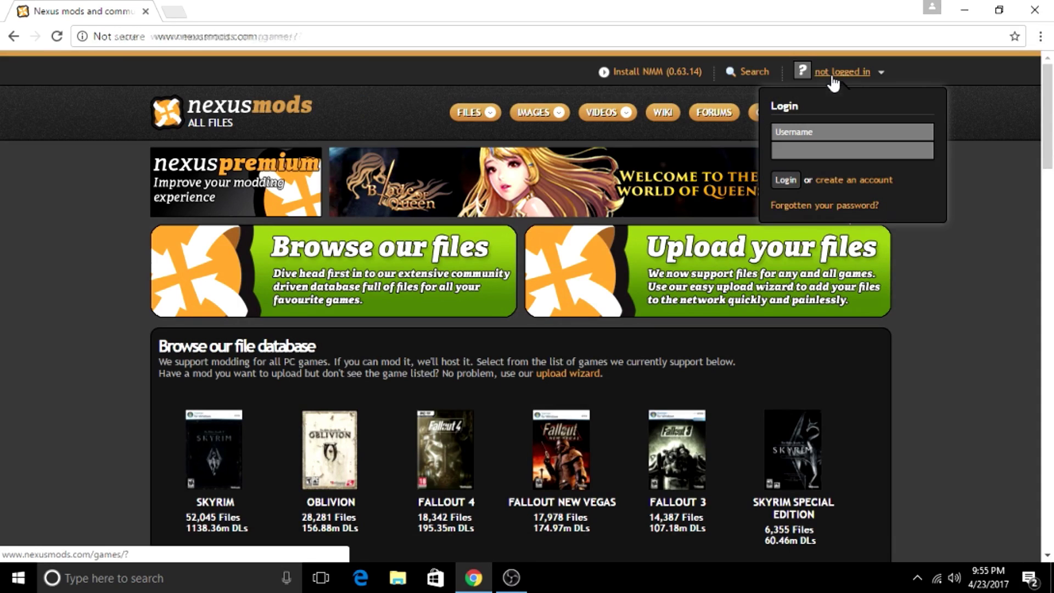
click(845, 179)
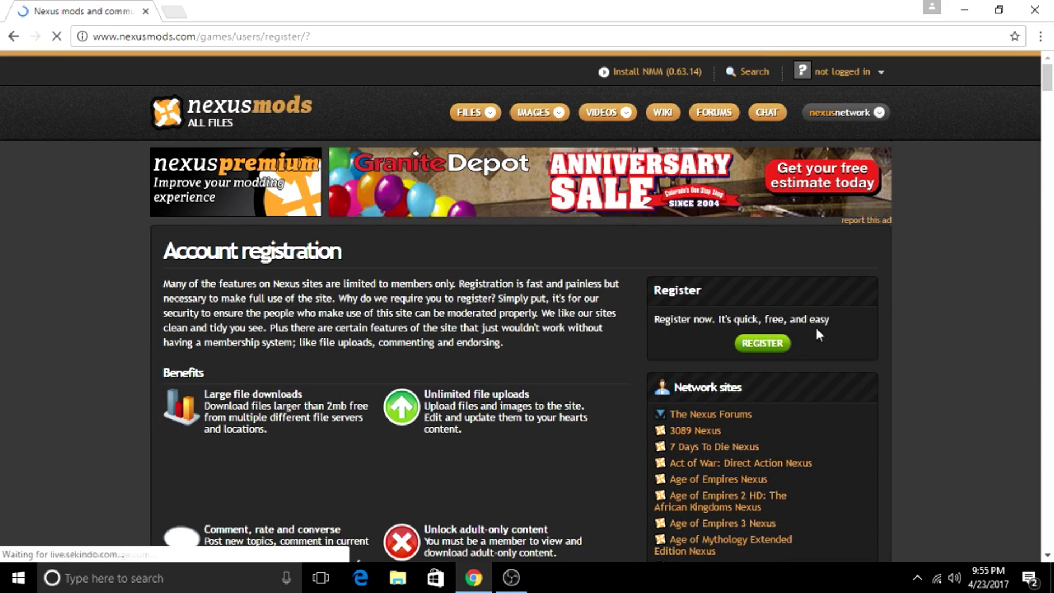
click(763, 344)
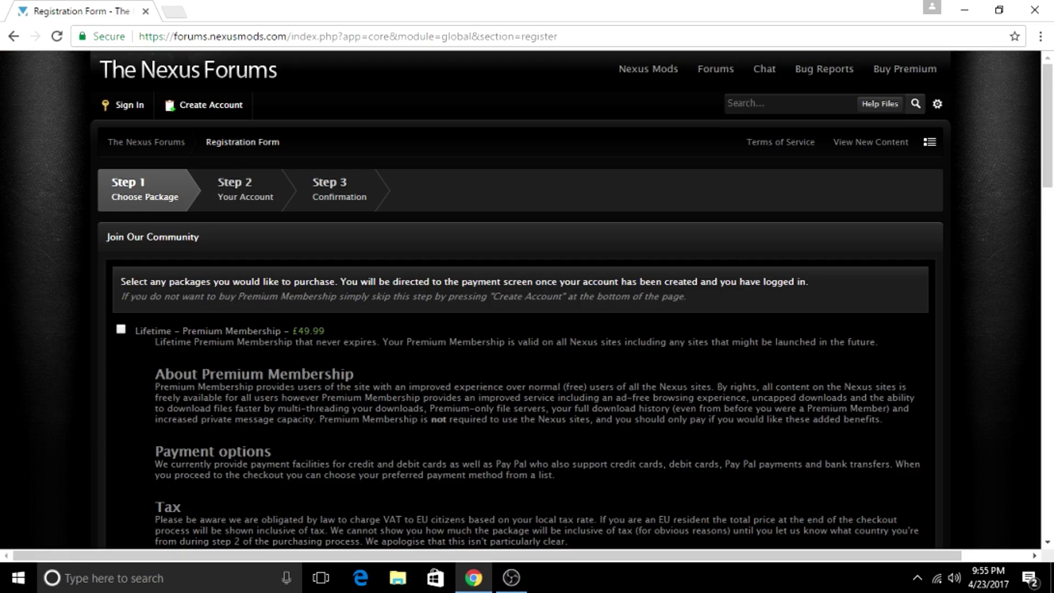
scroll(336, 328, down, 15)
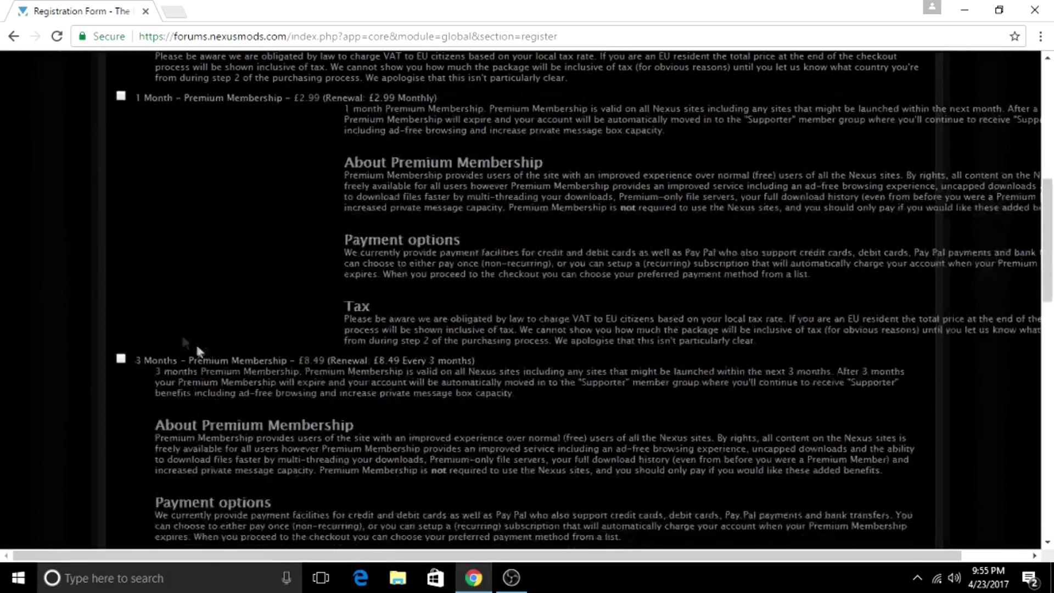
scroll(148, 384, down, 2)
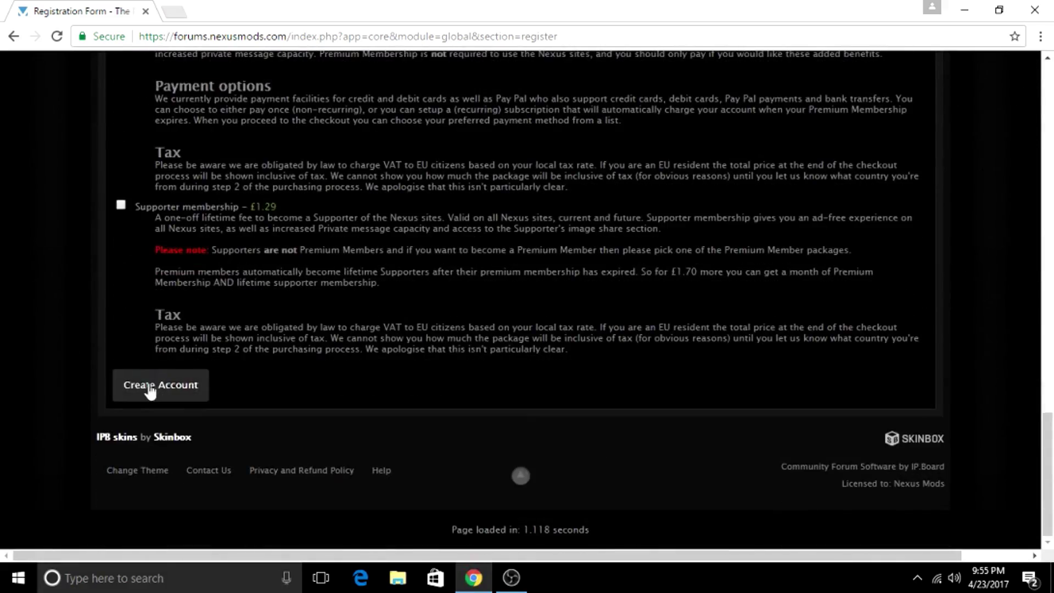
click(160, 387)
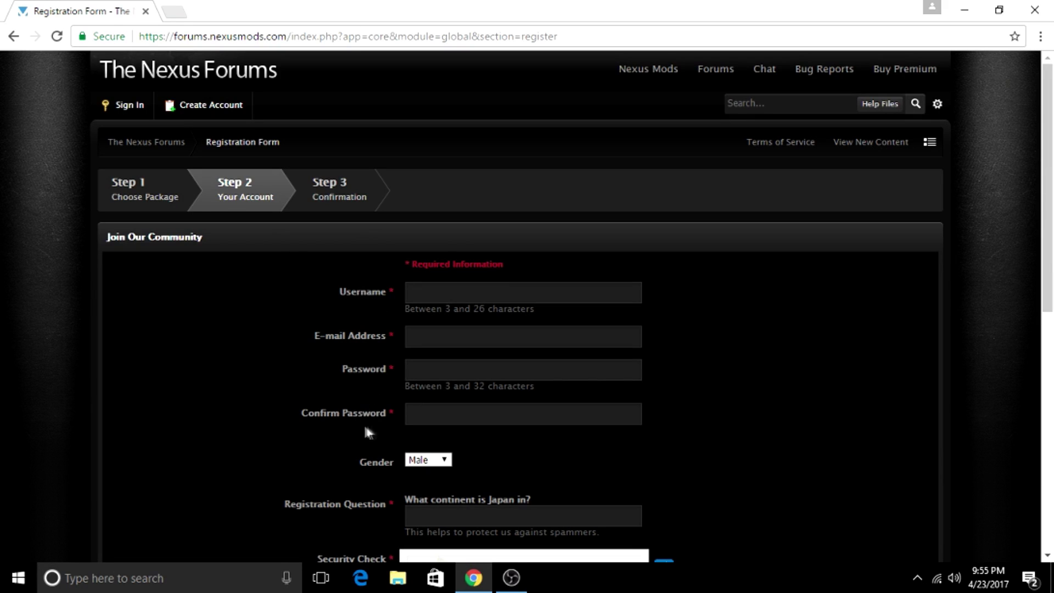
scroll(367, 467, down, 1)
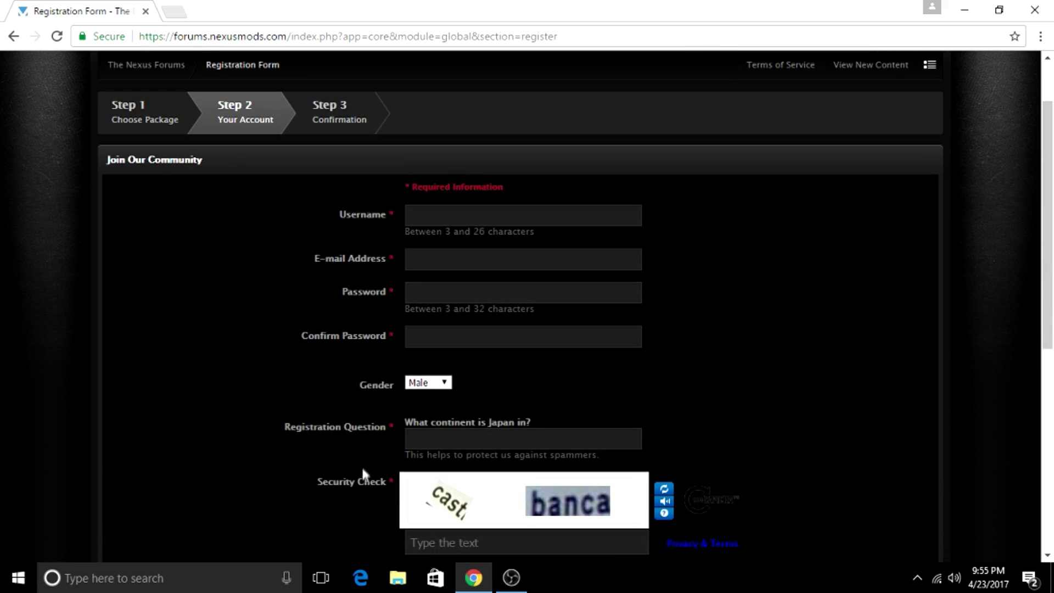
scroll(358, 483, down, 2)
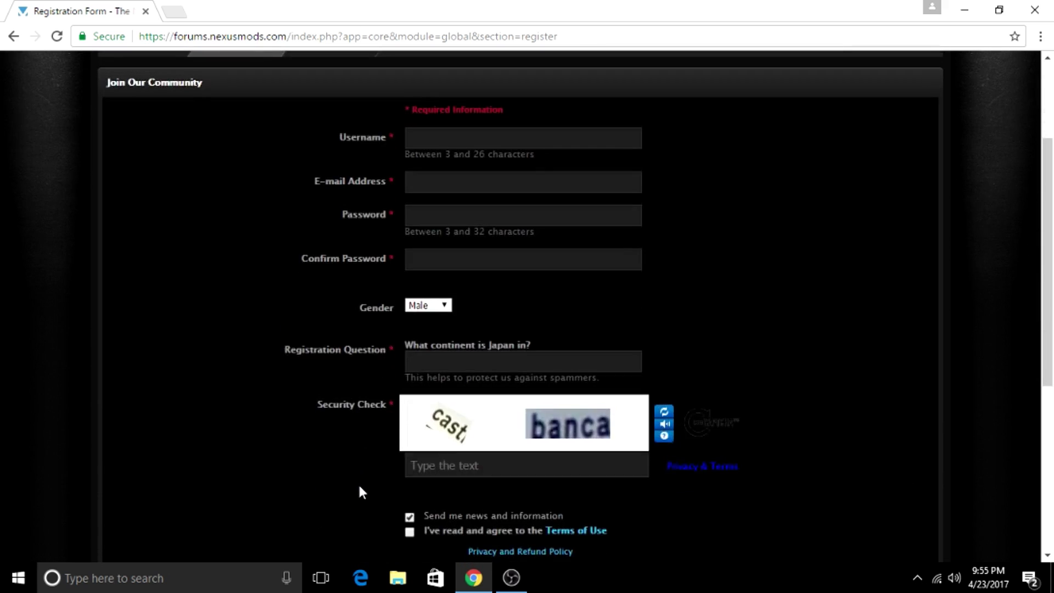
scroll(438, 486, down, 2)
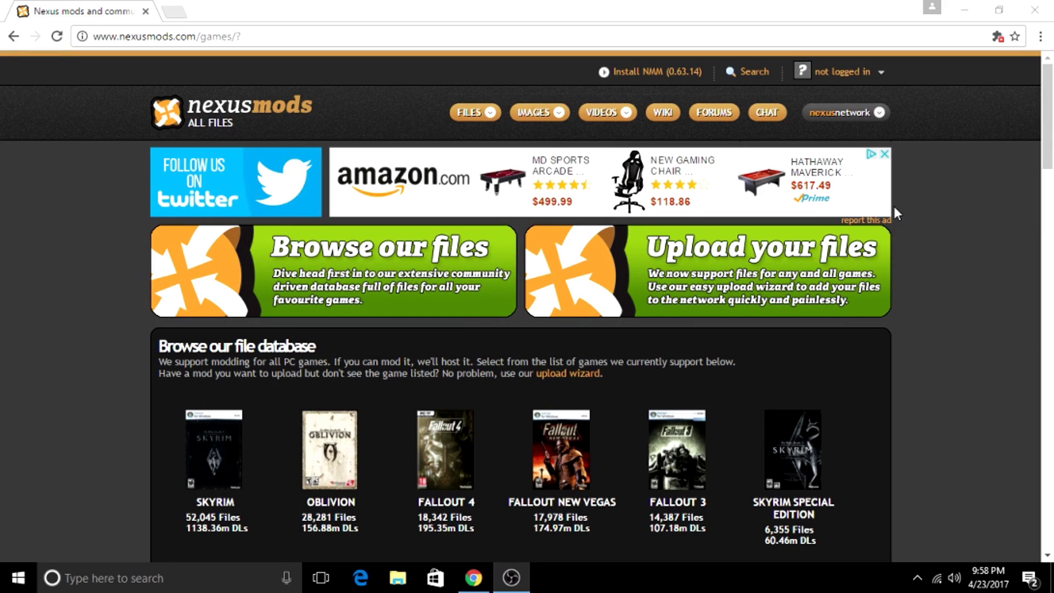
Log in to the Nexus Mods account and download Nexus Mod Manager 0.63.14 for Vista, Win 7, 8, 10
click(862, 77)
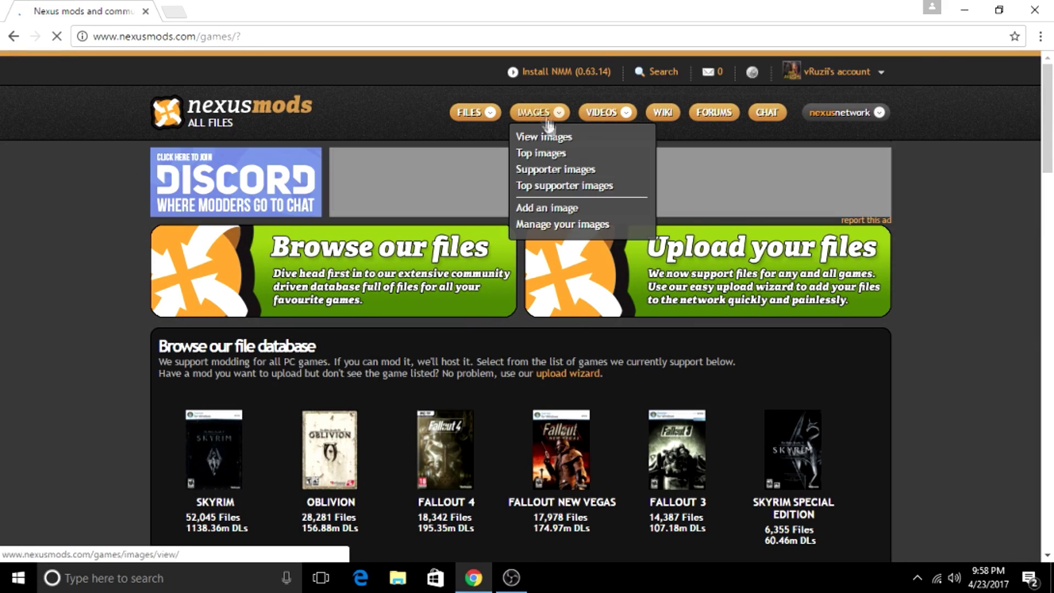
click(556, 76)
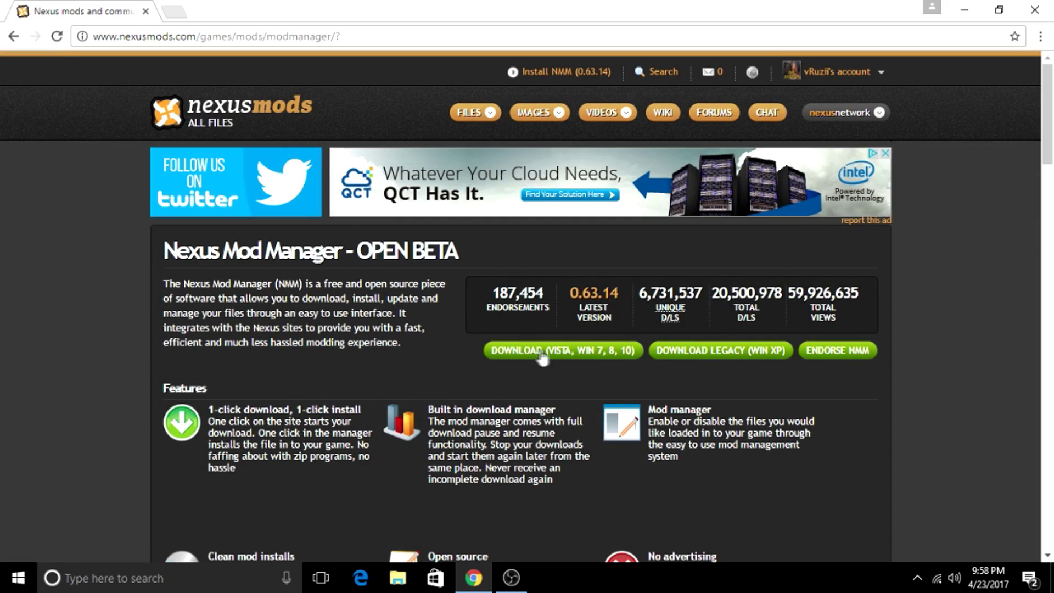
click(571, 358)
click(550, 354)
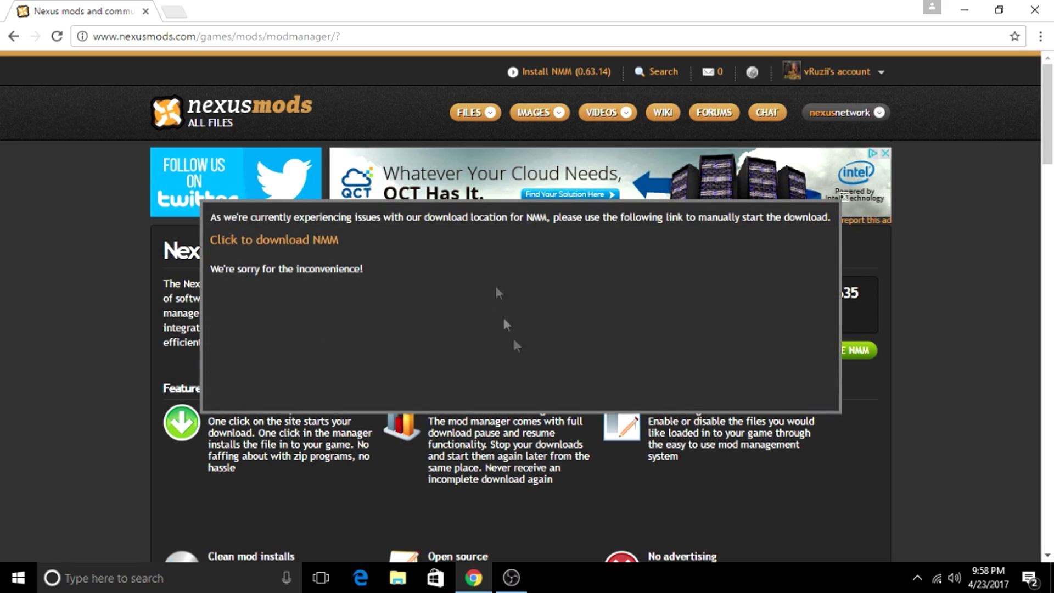
click(270, 241)
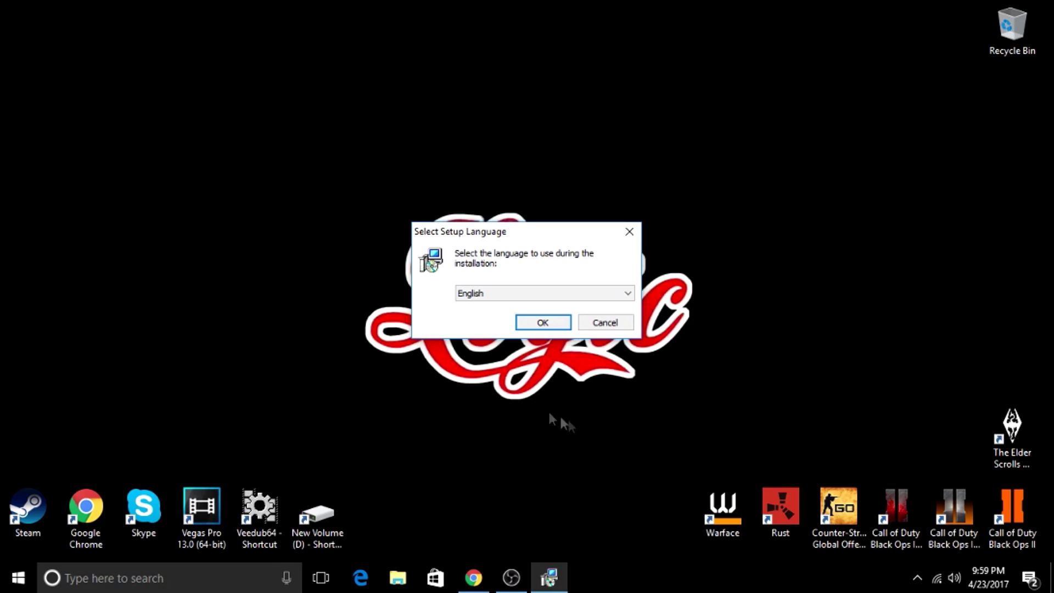
Start the Nexus Mod Manager setup in English and accept the license agreement
click(536, 324)
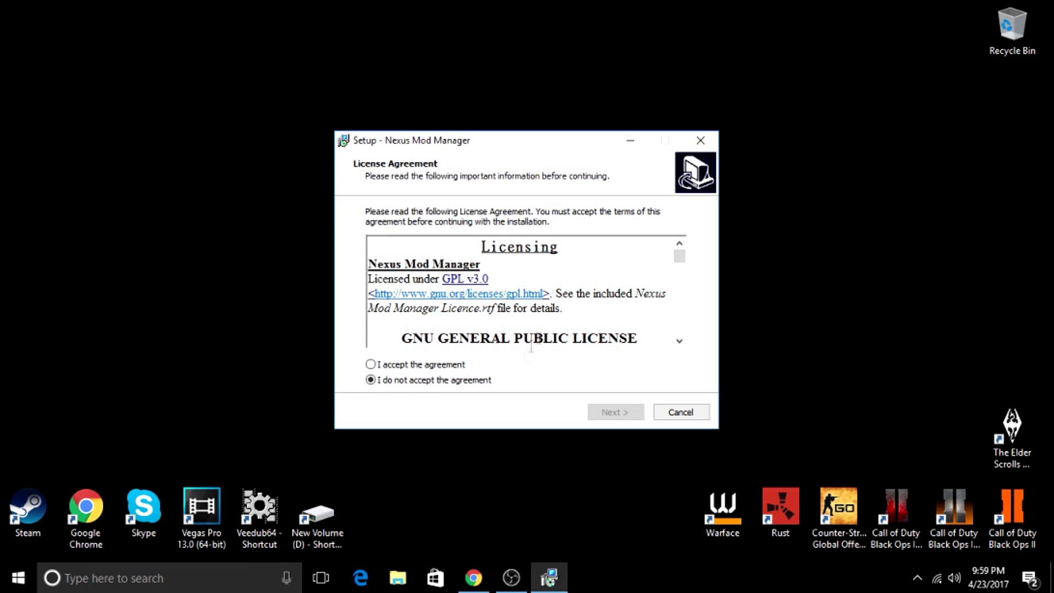
click(371, 364)
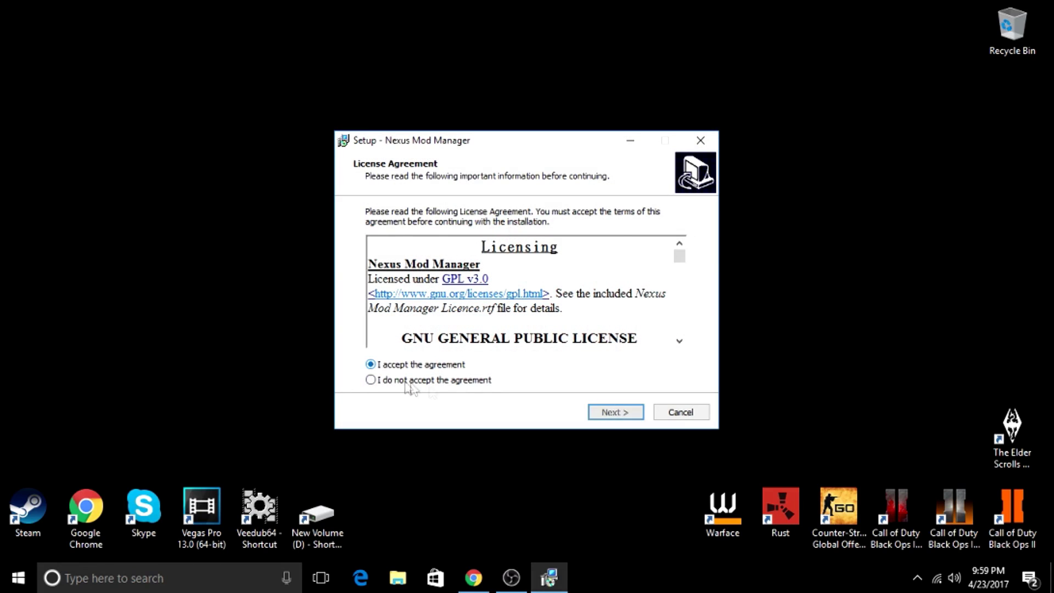
click(612, 413)
click(608, 419)
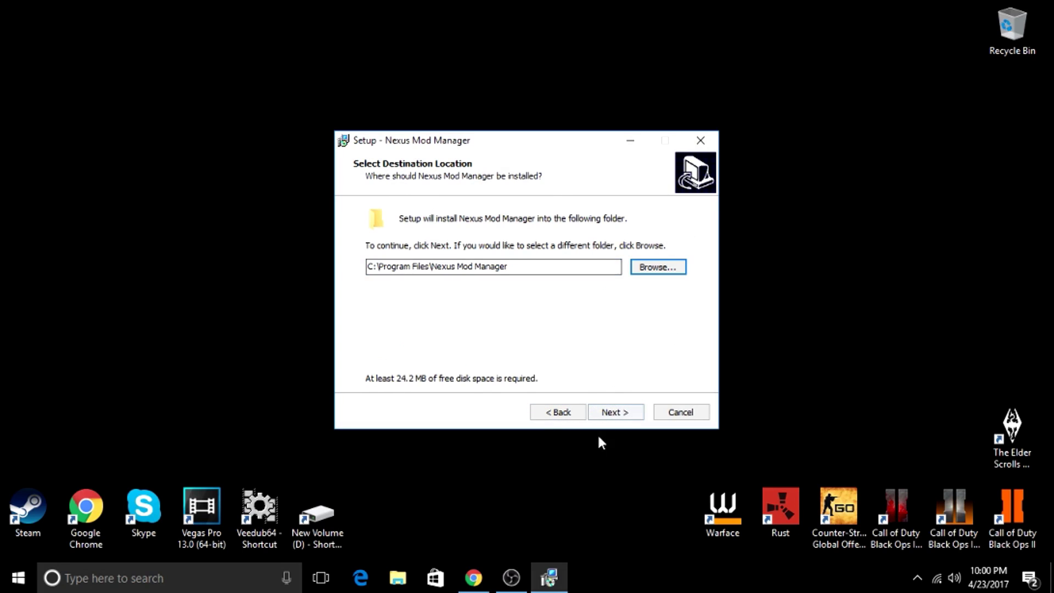
Install Nexus Mod Manager in C:\Program Files\Nexus Mod Manager with the default shortcuts and file associations, and launch it on finishing
click(625, 420)
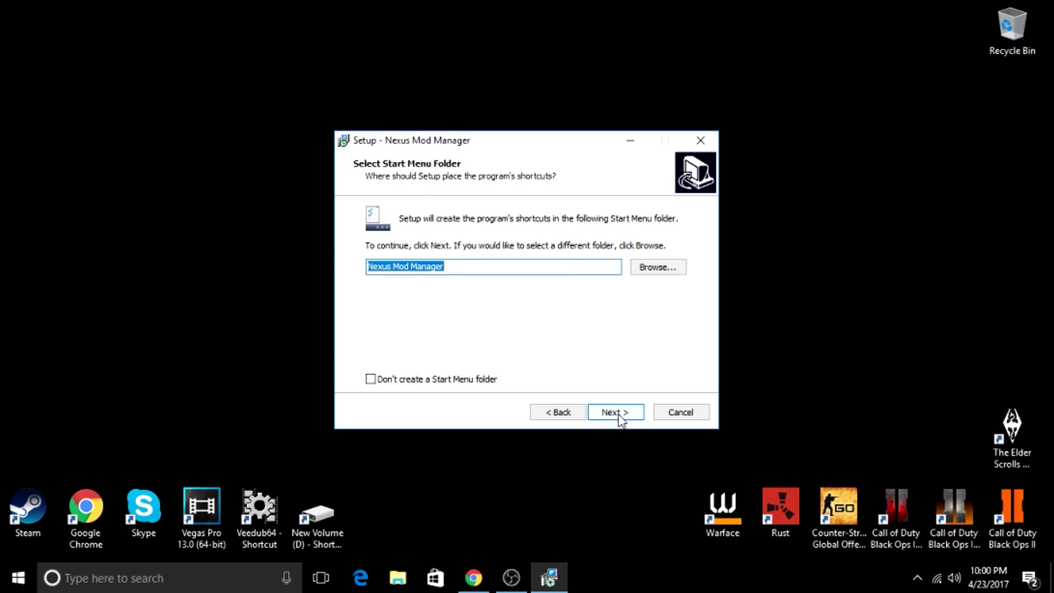
click(620, 420)
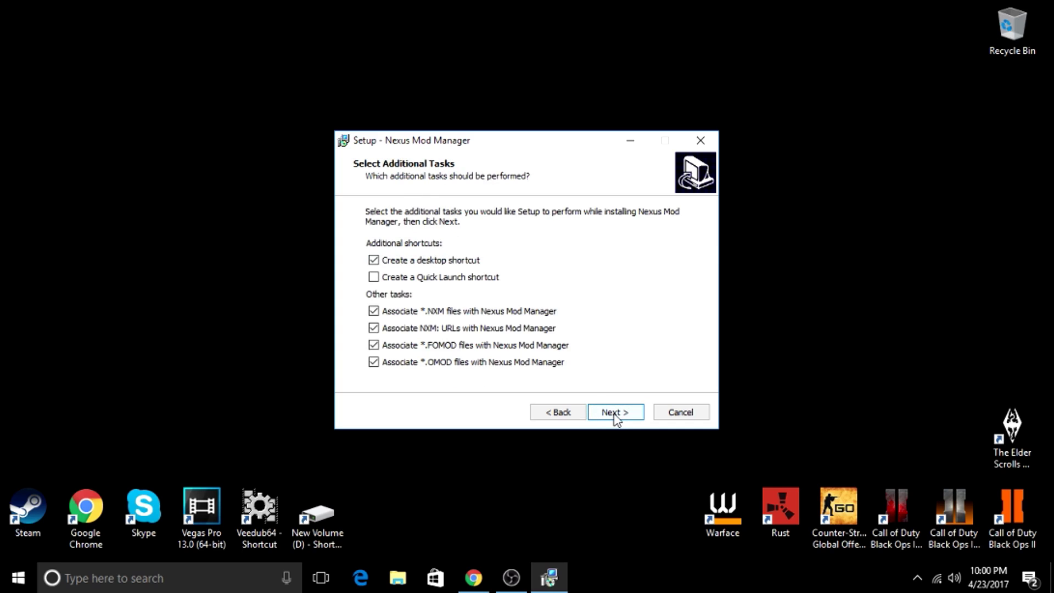
click(617, 420)
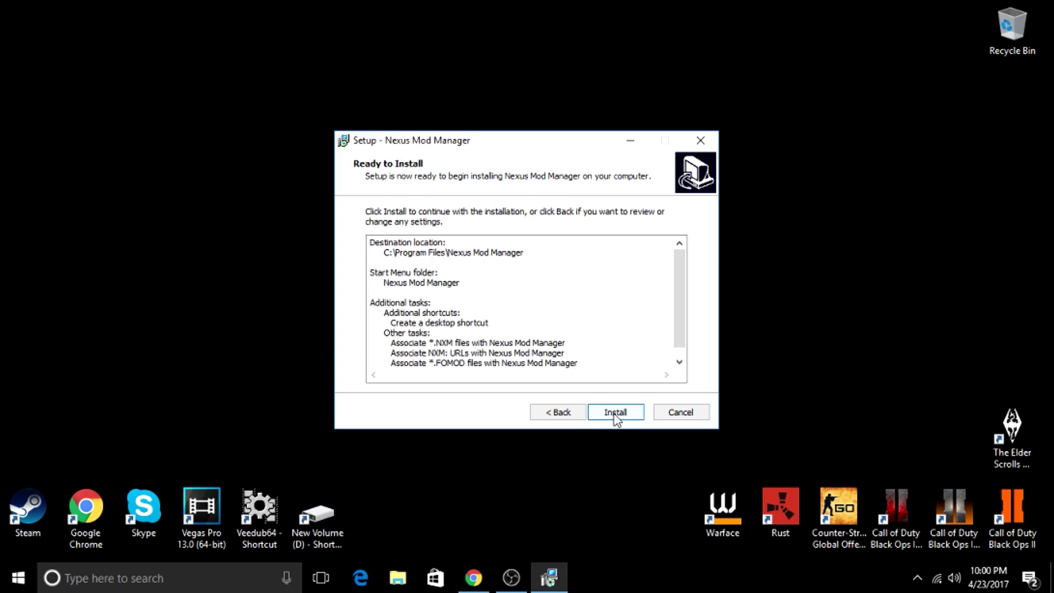
click(614, 414)
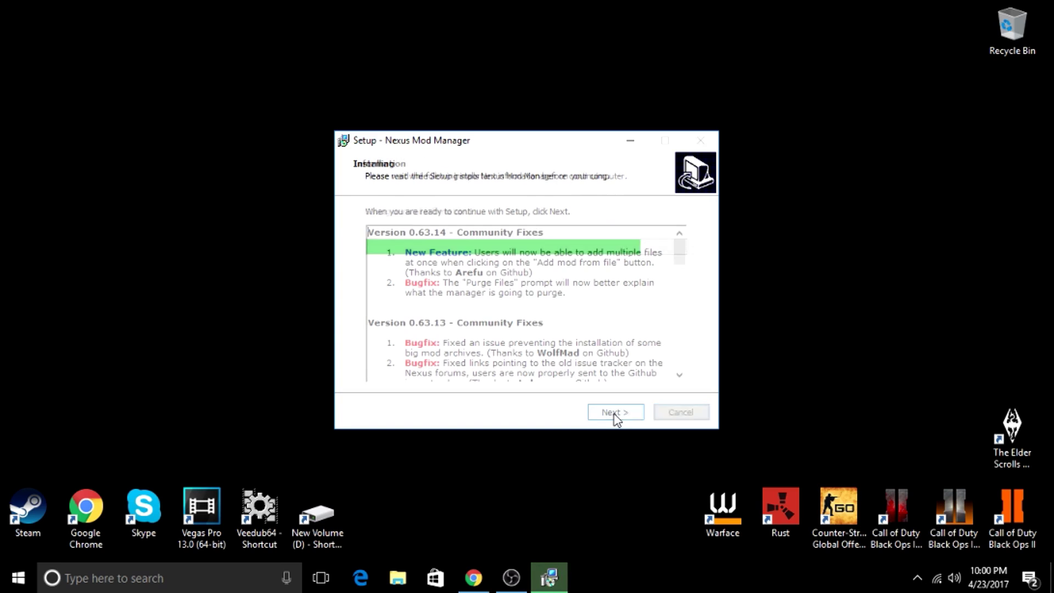
click(617, 420)
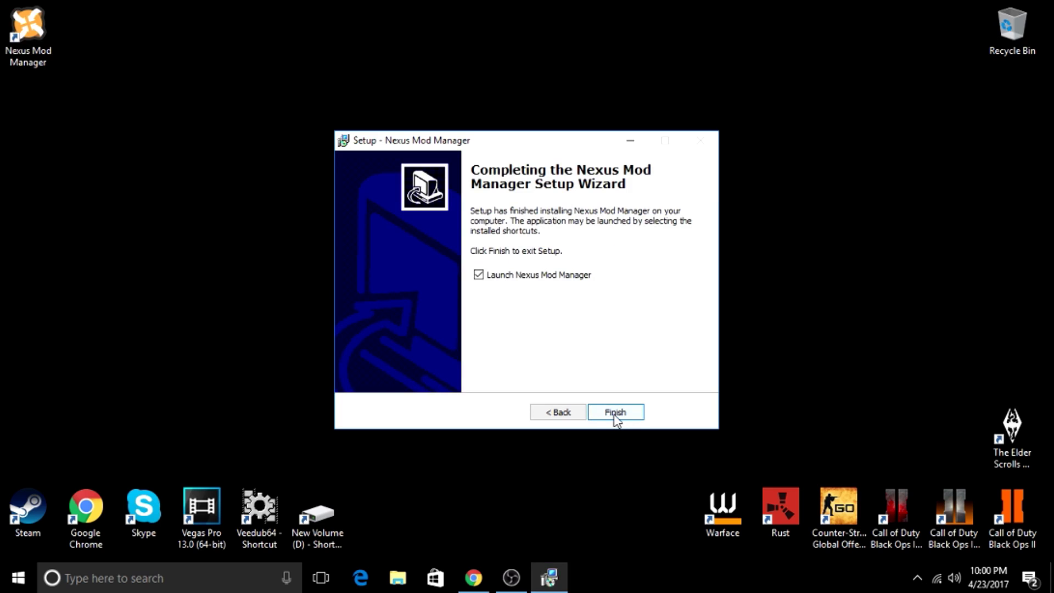
click(616, 413)
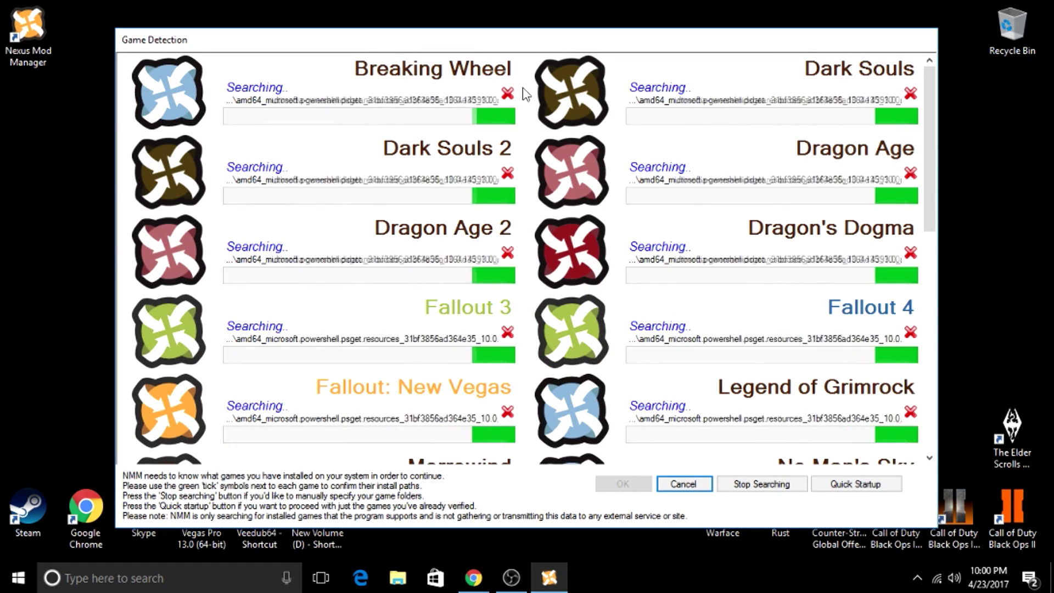
Confirm D:\SteamLibrary\steamapps\common\Skyrim as the only game location, stopping the search, and select Skyrim as the game to manage
scroll(603, 189, down, 5)
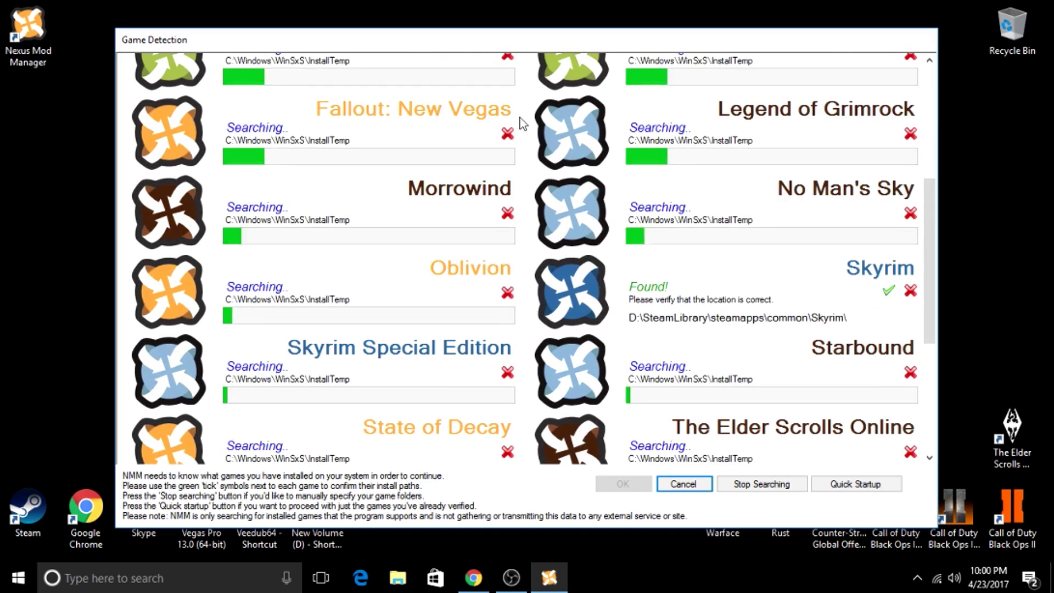
click(888, 291)
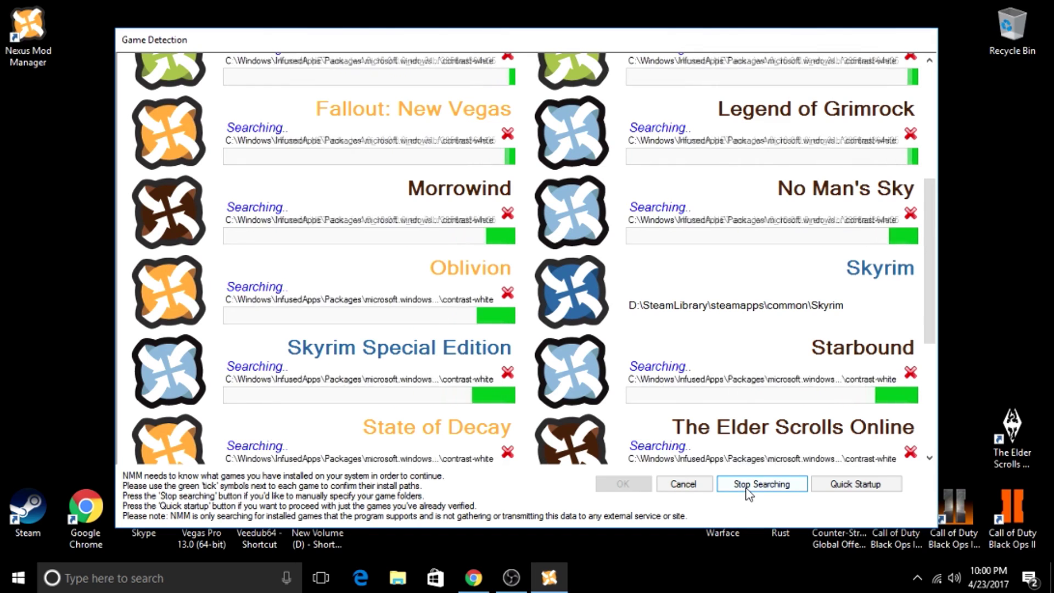
click(748, 494)
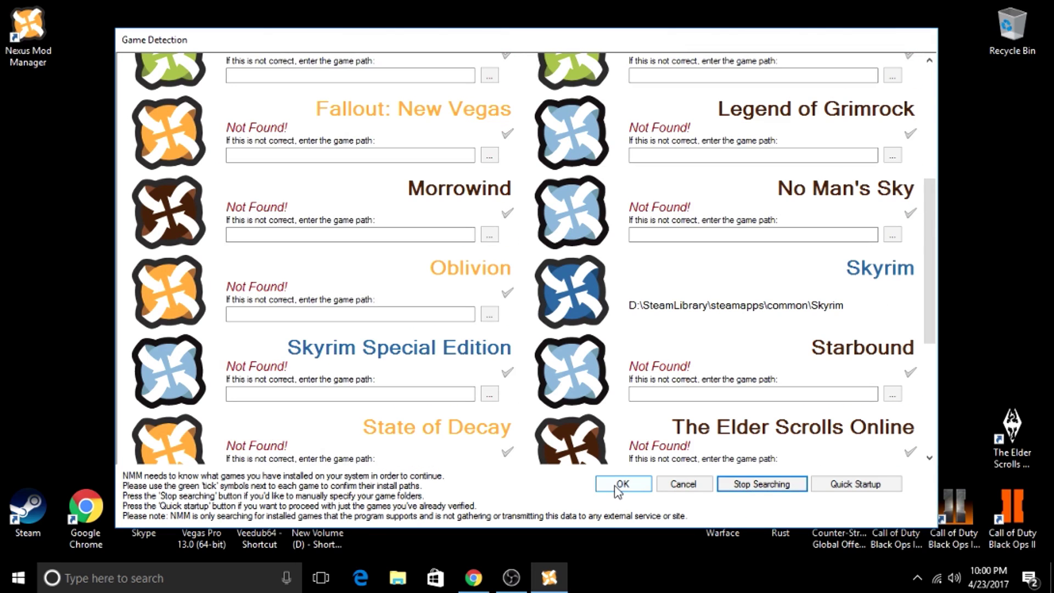
click(616, 485)
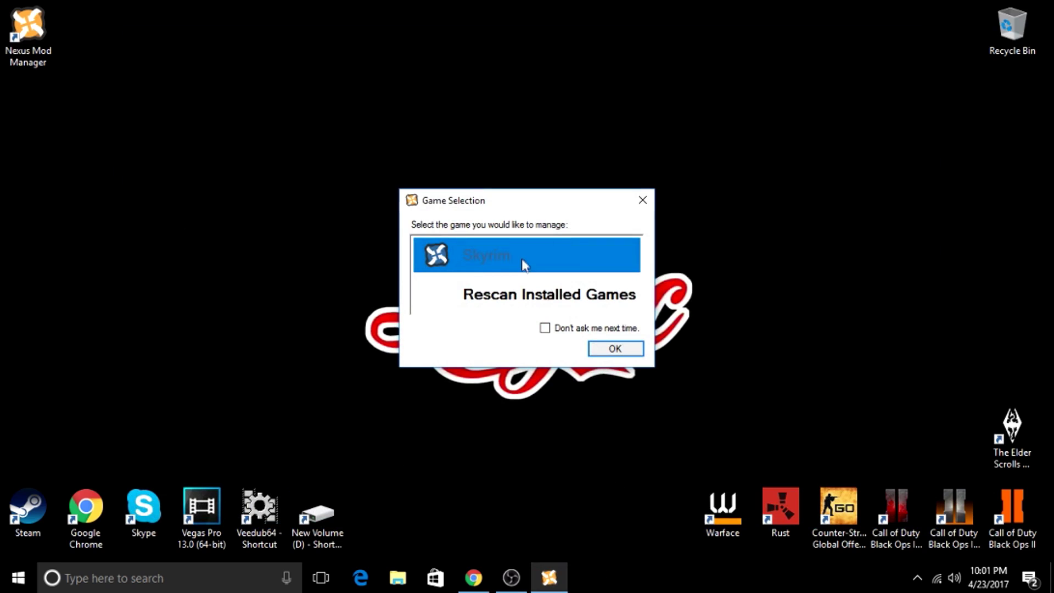
click(615, 350)
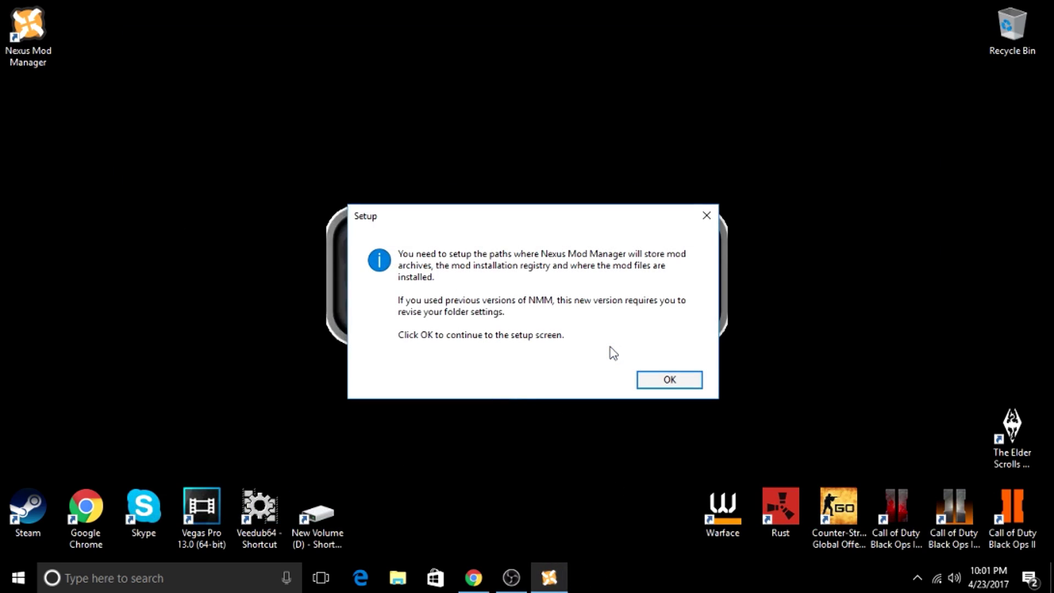
click(667, 383)
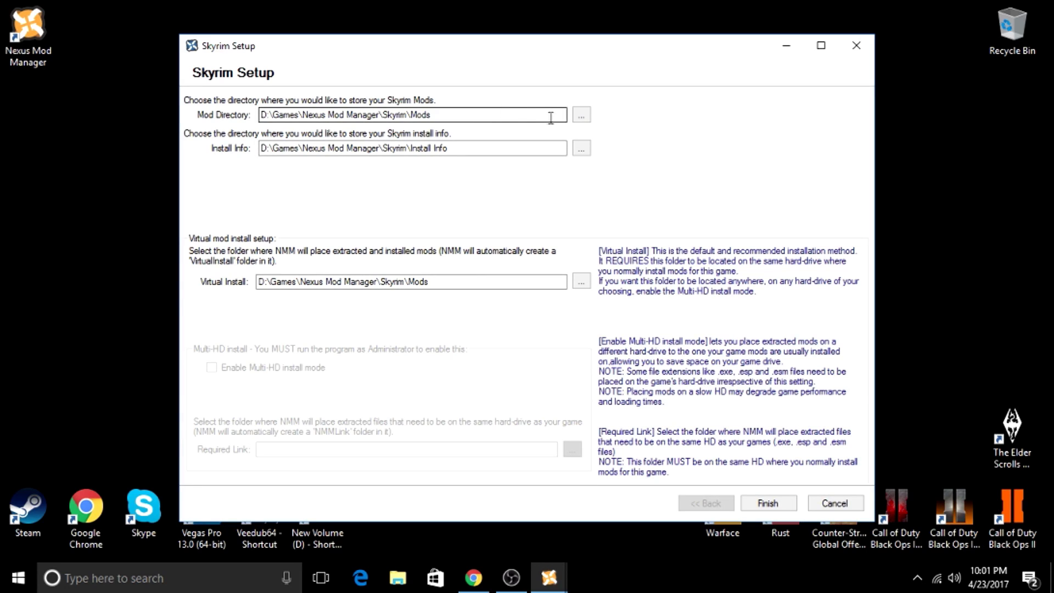
Set the Skyrim mod directory to D:\Nexus Mods And Community, keep the other default folders and finish the Skyrim setup
click(581, 115)
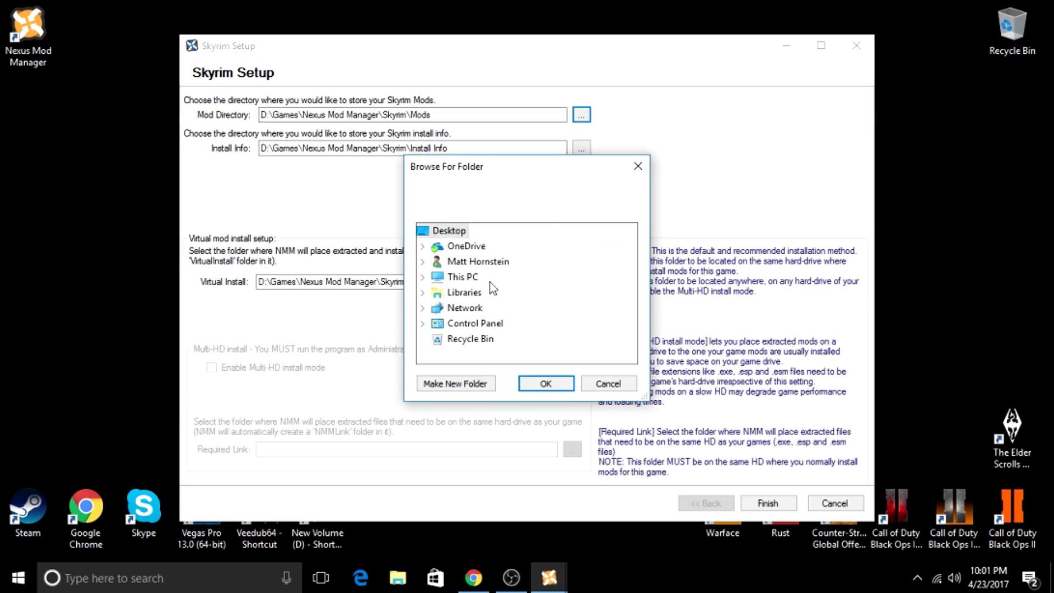
double_click(471, 277)
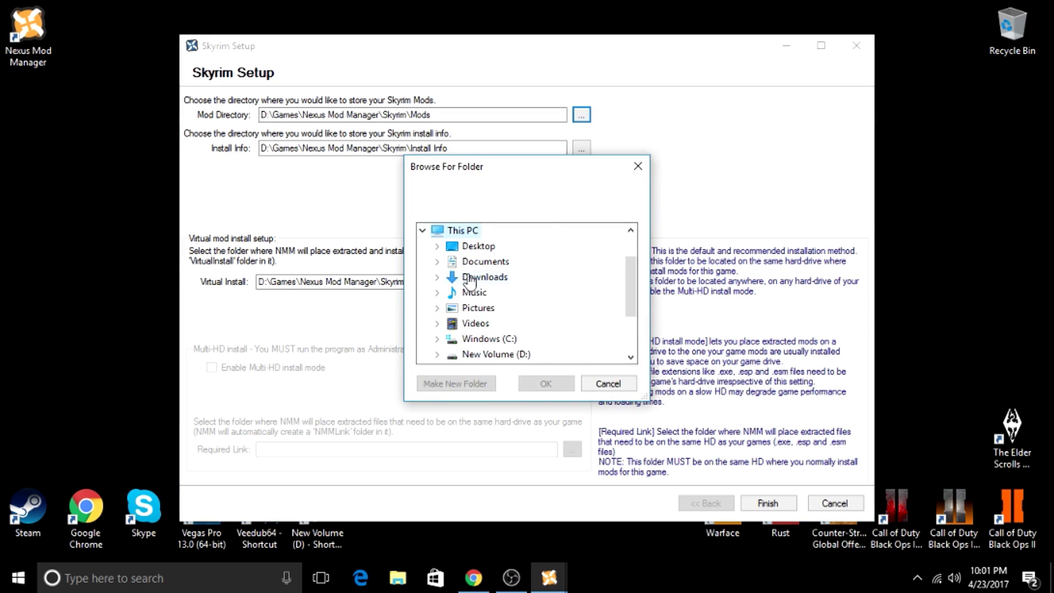
double_click(483, 355)
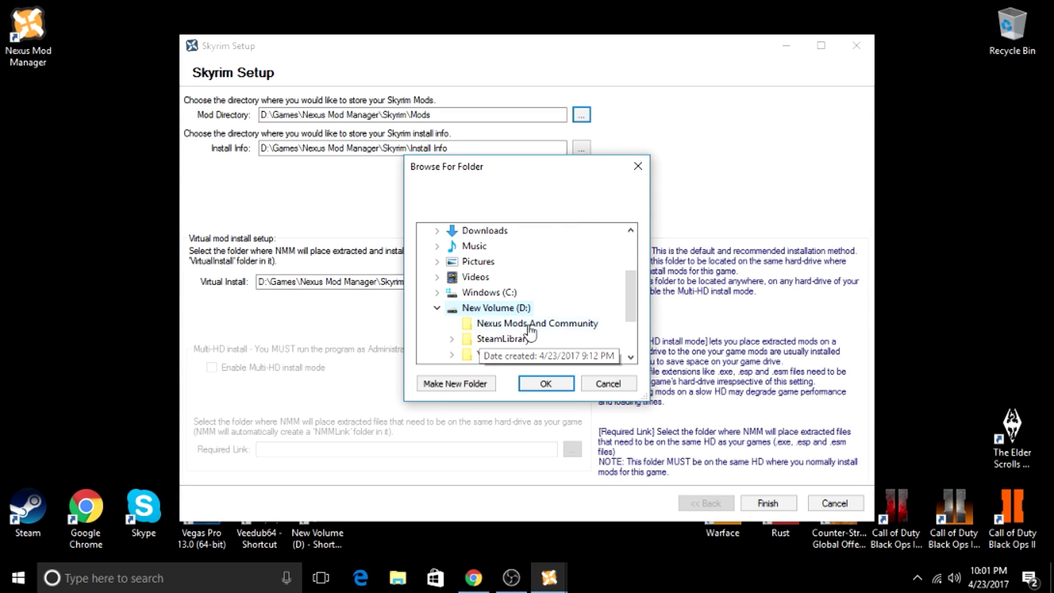
click(488, 326)
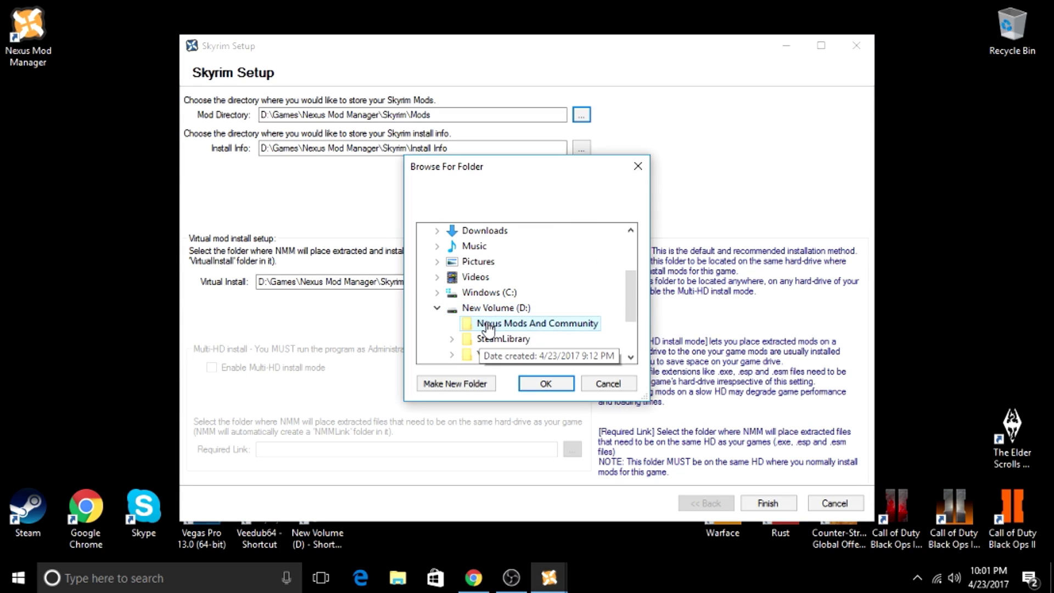
click(532, 384)
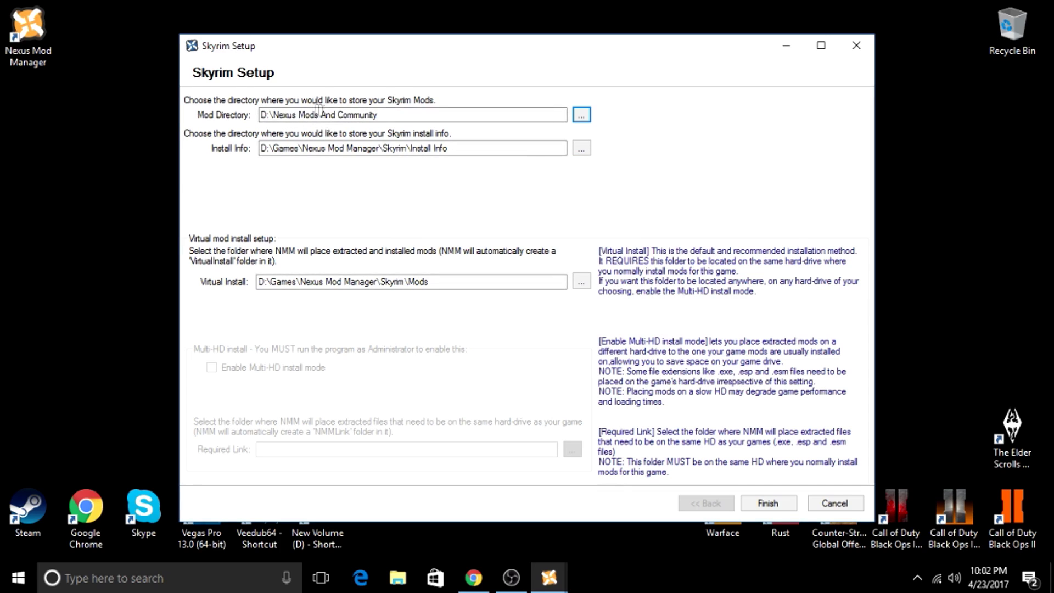
click(758, 508)
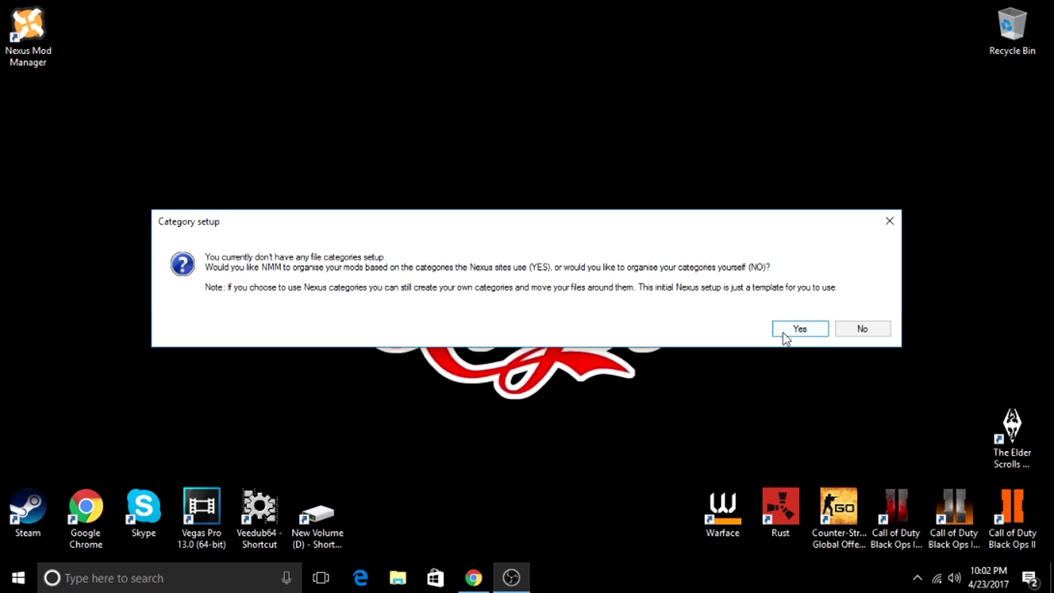
Accept organising mods by the Nexus site categories, and maximize the manager window to look through the category list
click(799, 329)
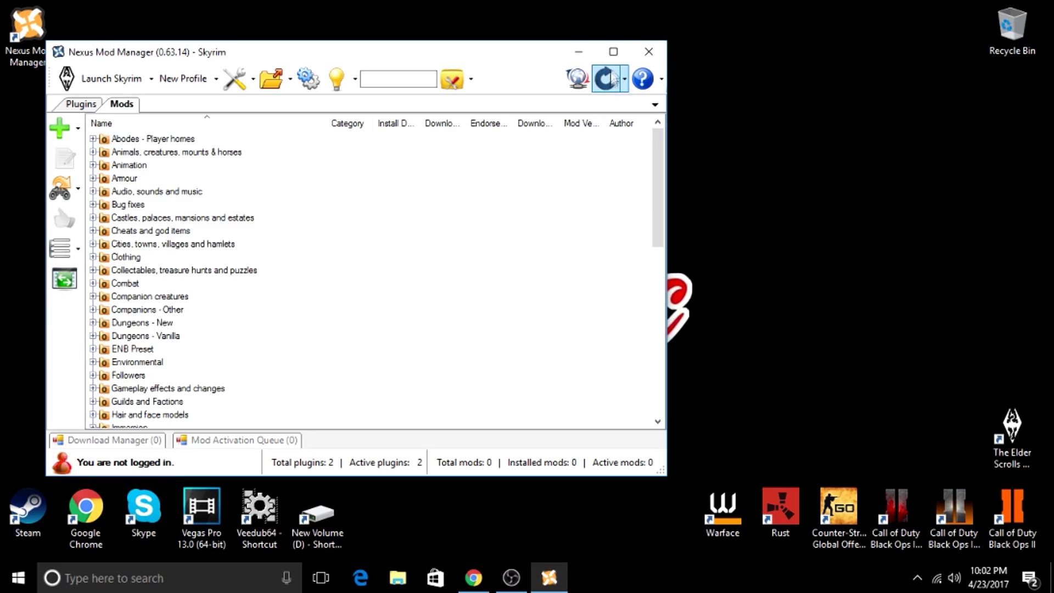
click(613, 52)
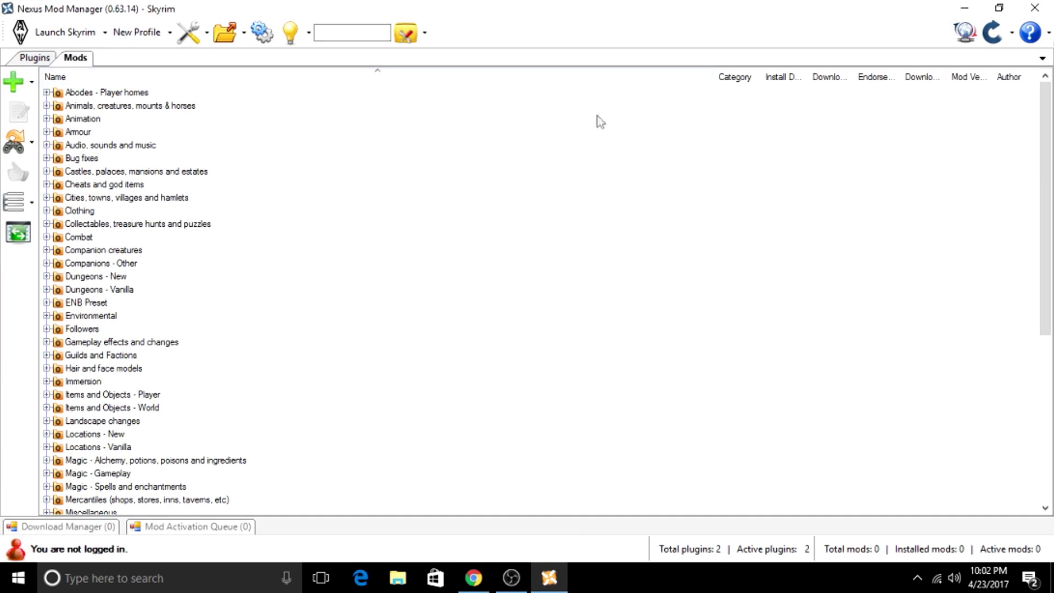
scroll(119, 126, down, 7)
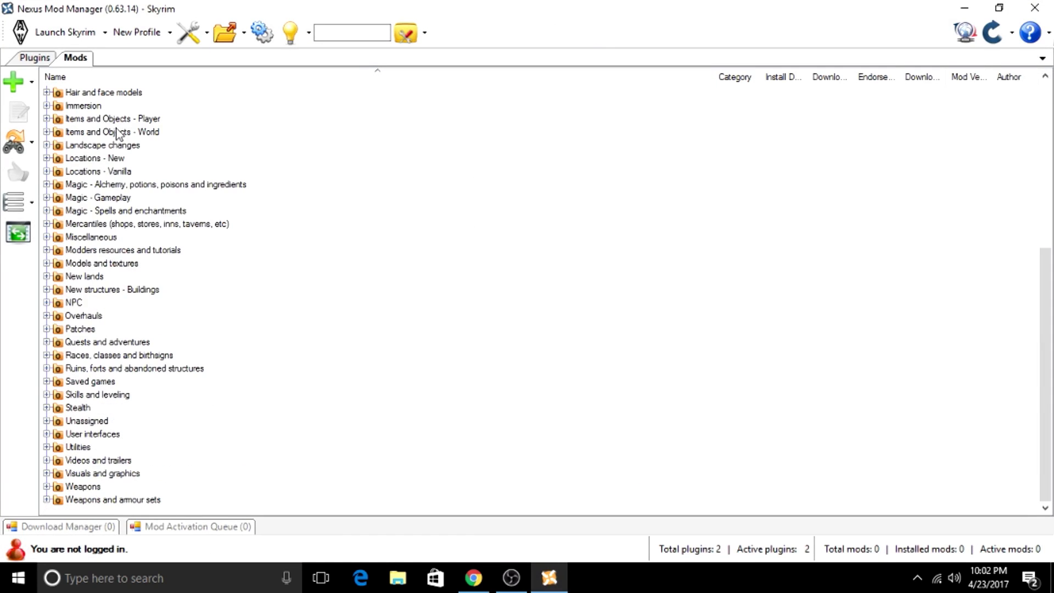
scroll(117, 134, up, 7)
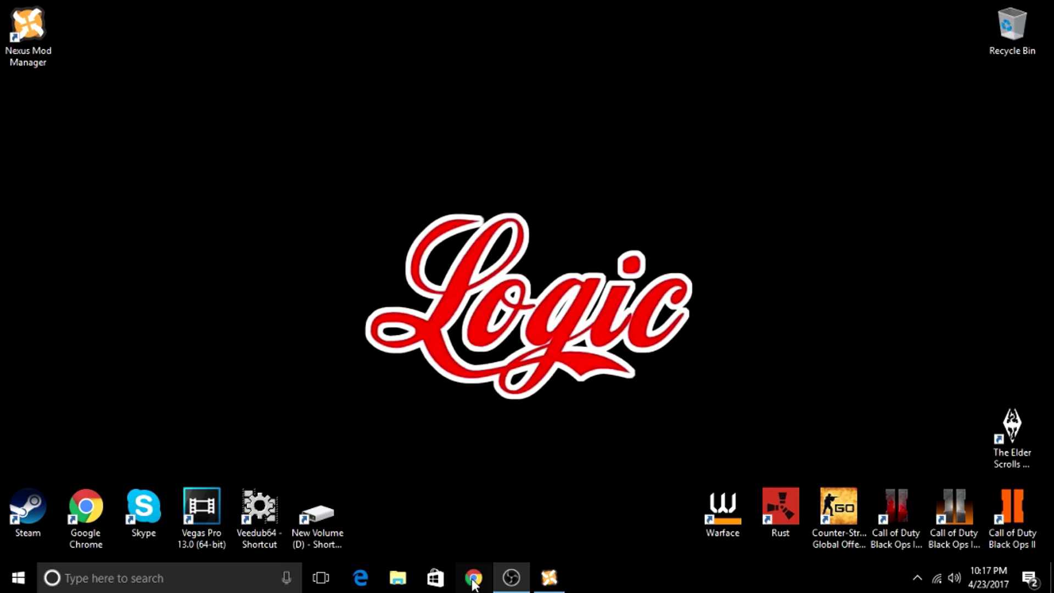
In Chrome, search Google for SKSE, open skse.silverlock.org and download the installer for the current build 1.7.3
click(473, 581)
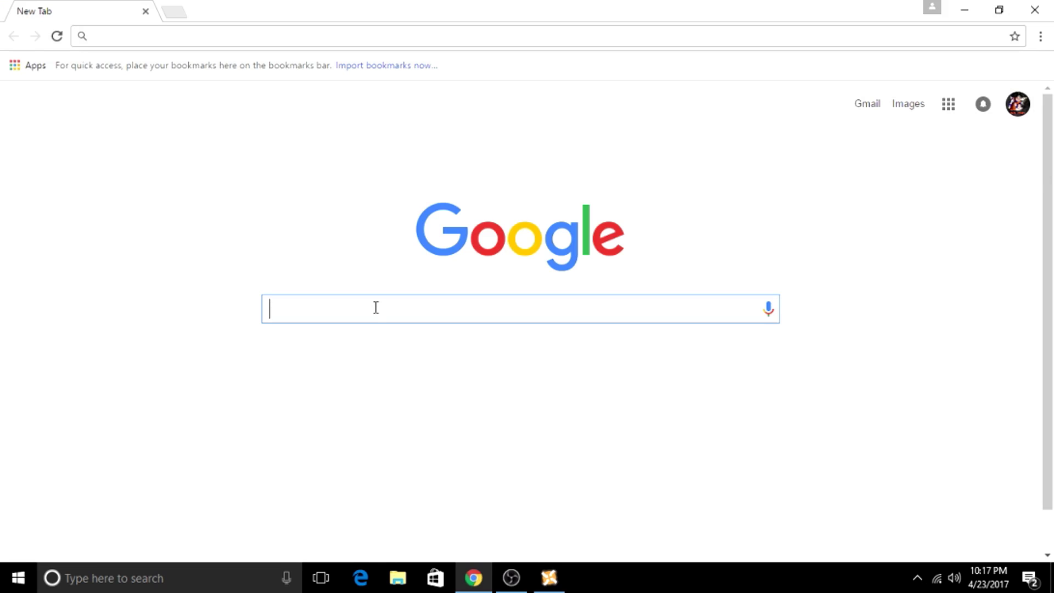
text(SKSE)
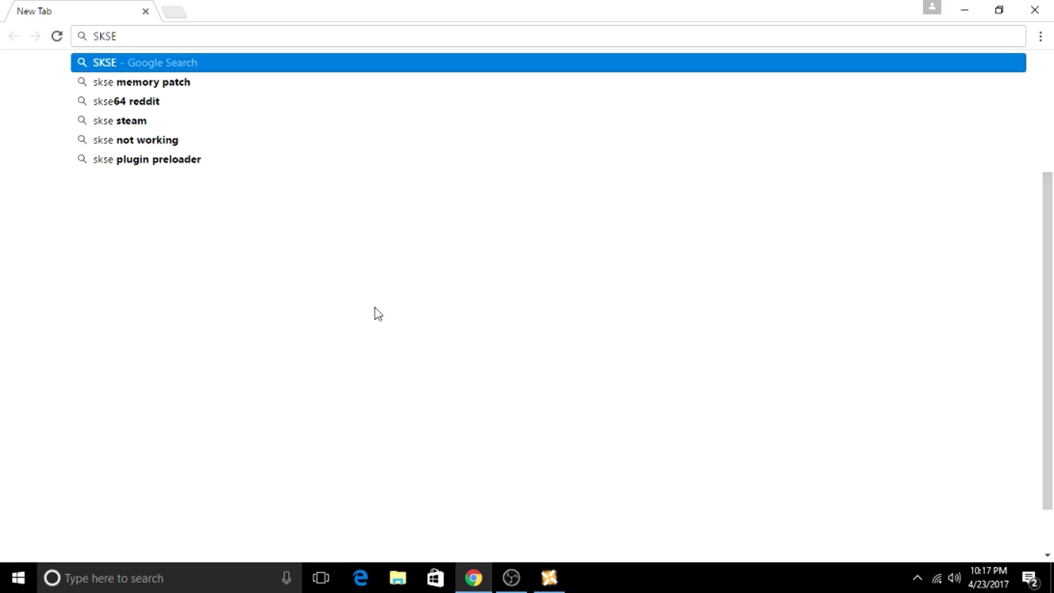
key(Return)
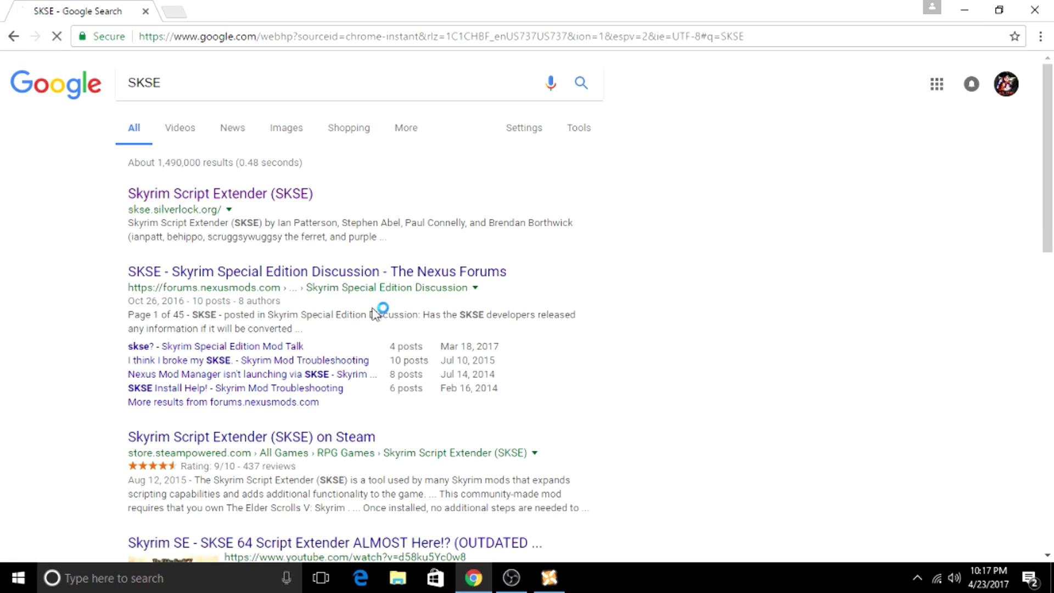
click(218, 197)
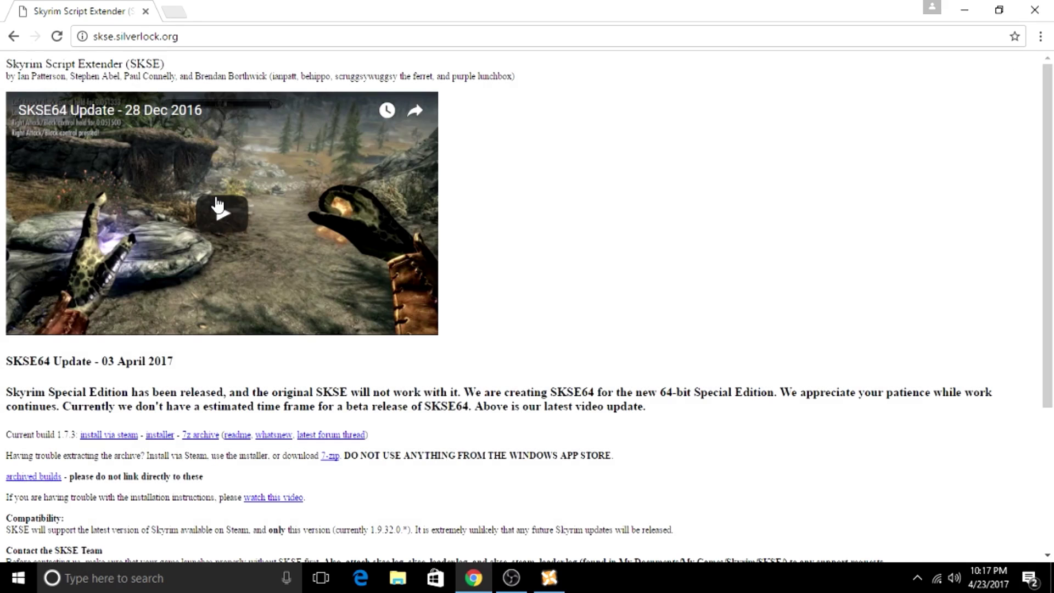
click(158, 438)
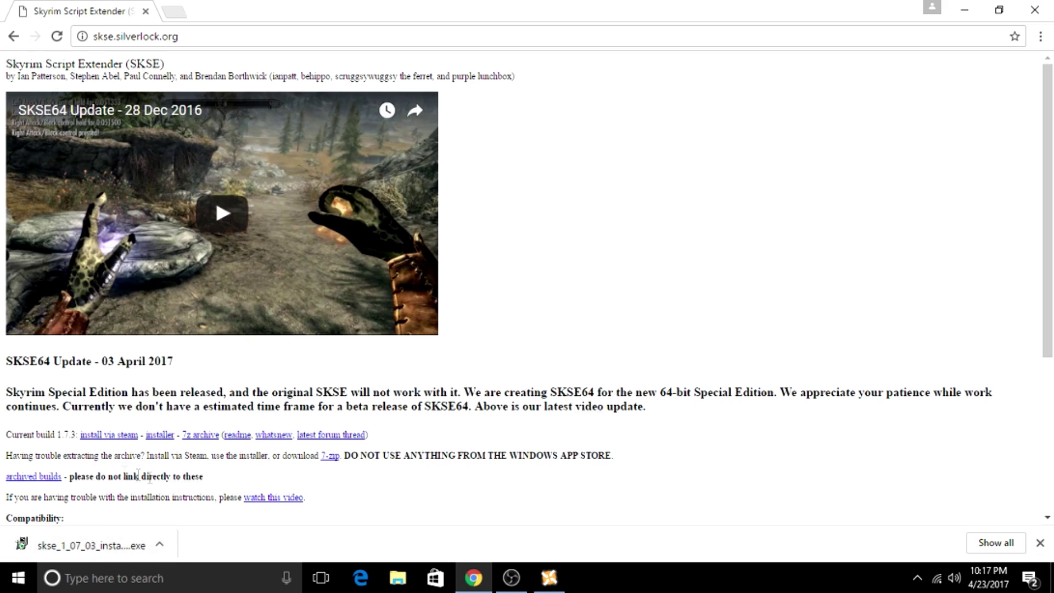
Run the downloaded SKSE installer and install SKSE Core with a desktop shortcut into D:\SteamLibrary\steamapps\common\Skyrim\
drag(133, 542, 107, 546)
click(106, 546)
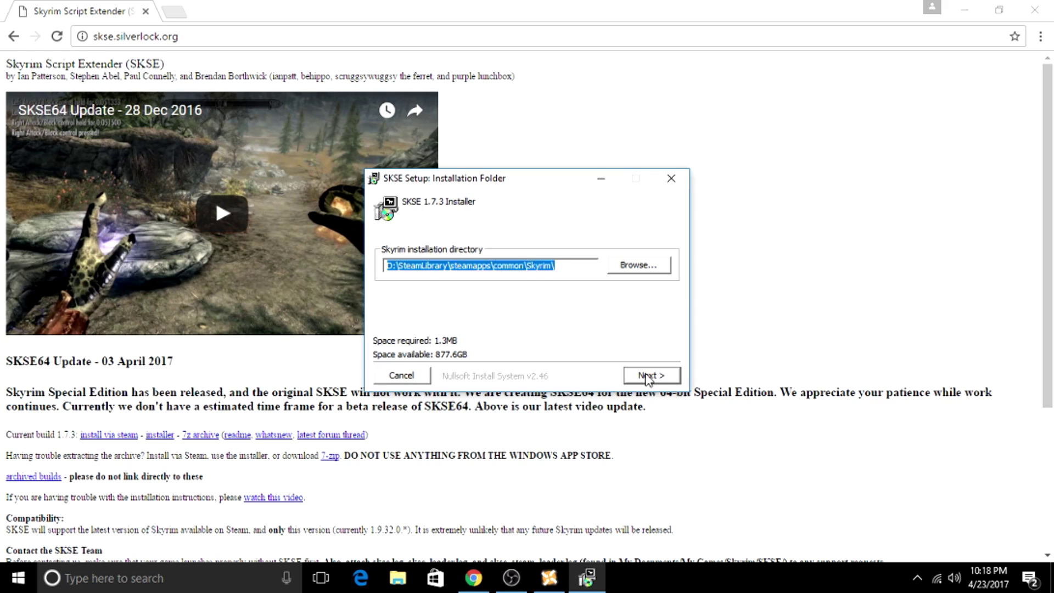
click(648, 378)
click(648, 377)
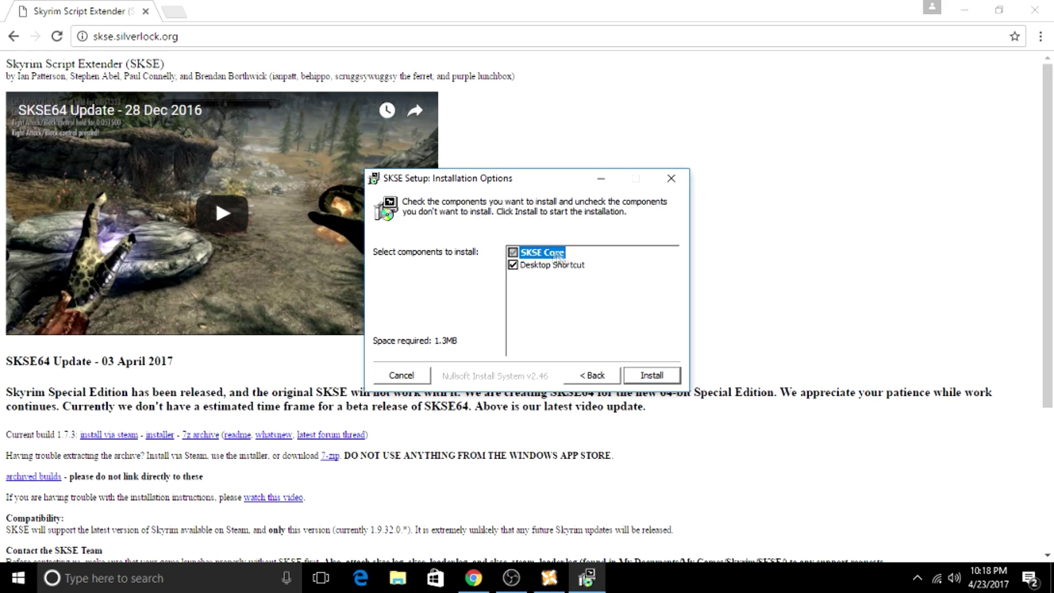
click(652, 375)
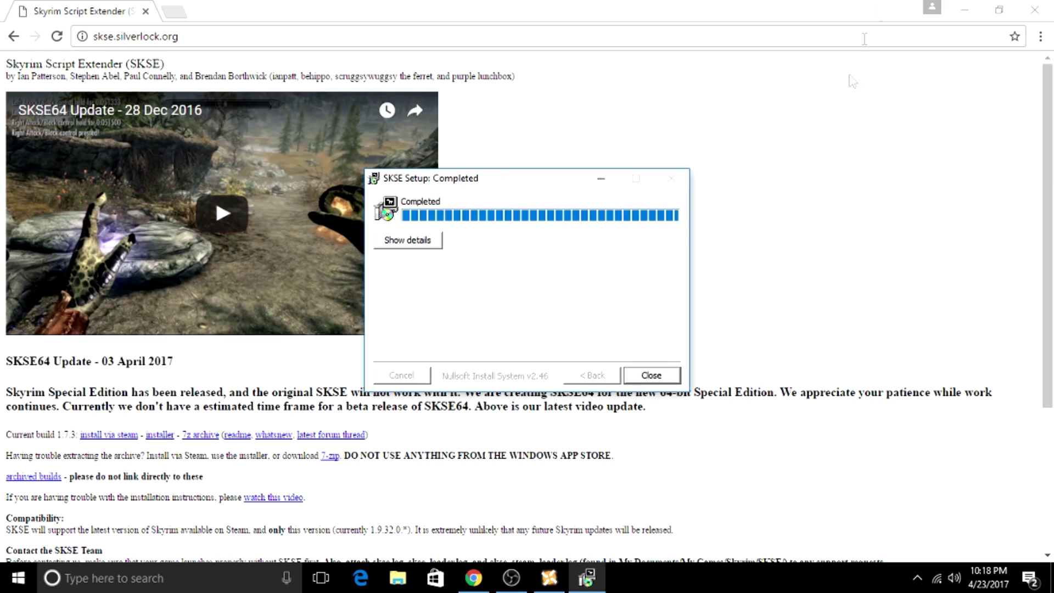
Close the browser and the completed SKSE setup, and place the Skyrim (SKSE) desktop shortcut beside The Elder Scrolls shortcut
click(1034, 10)
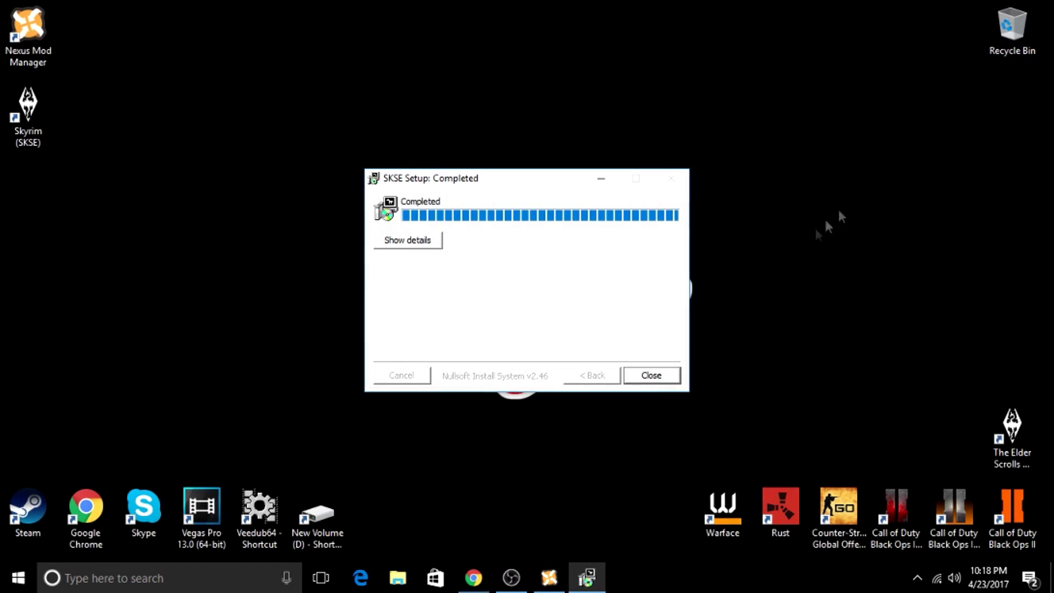
click(651, 377)
drag(51, 128, 960, 429)
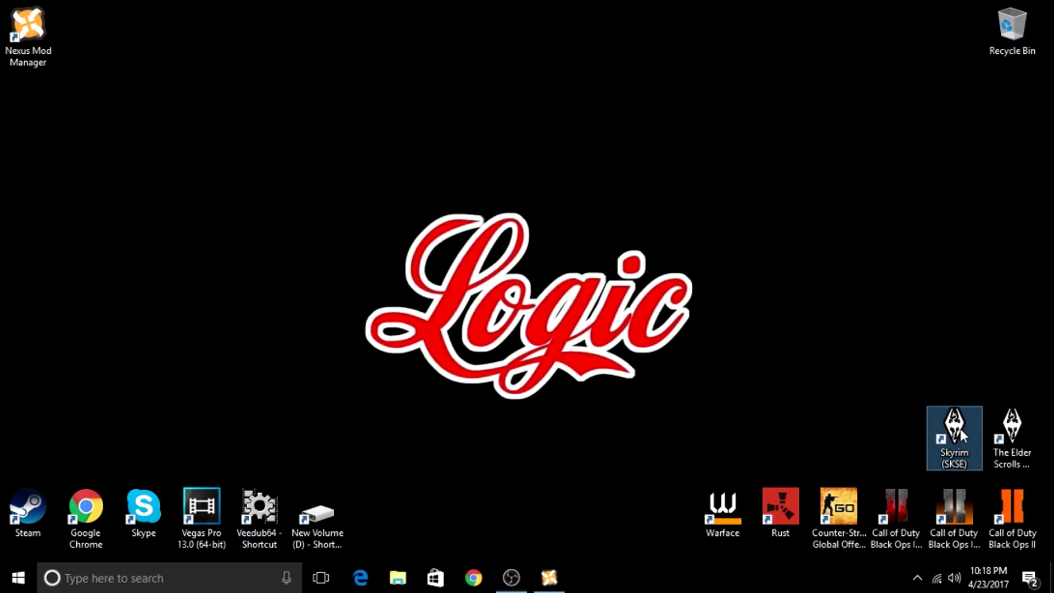
click(881, 364)
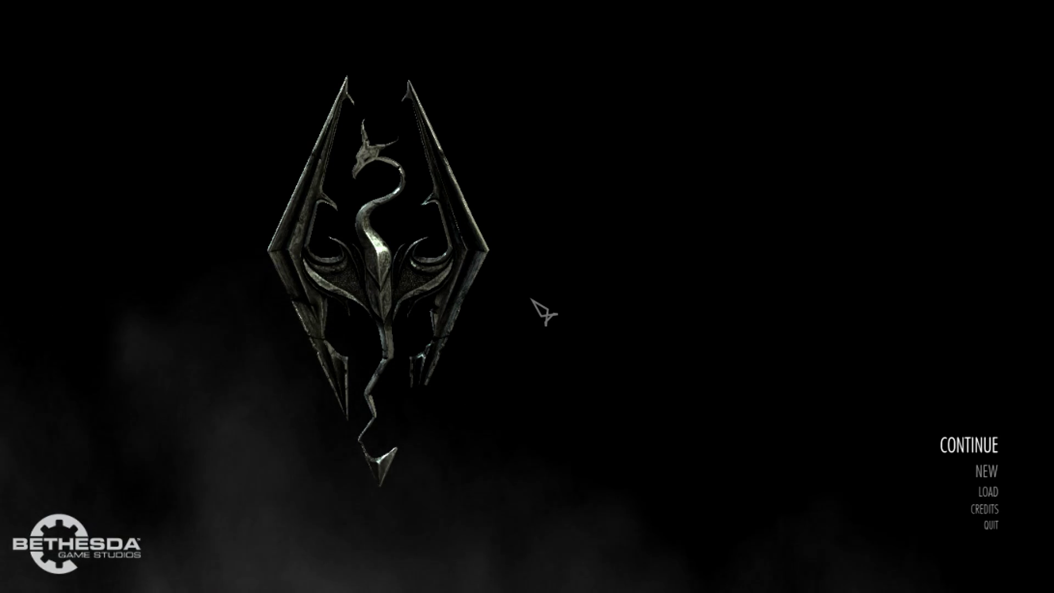
Check the SKSE version by running getskseversion in the Skyrim console, close the console and quit the game
key(Return)
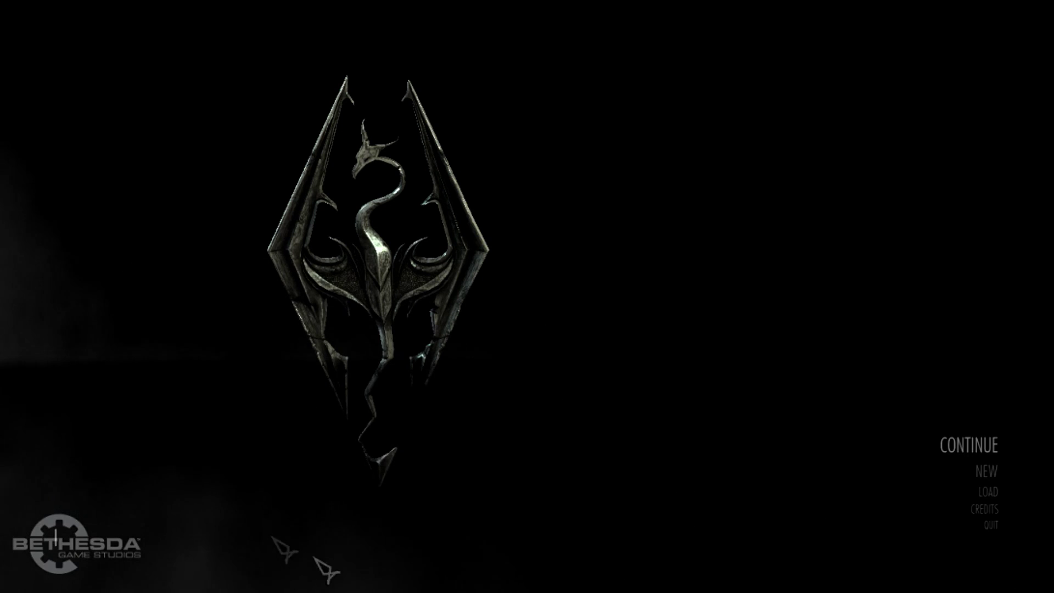
text(get)
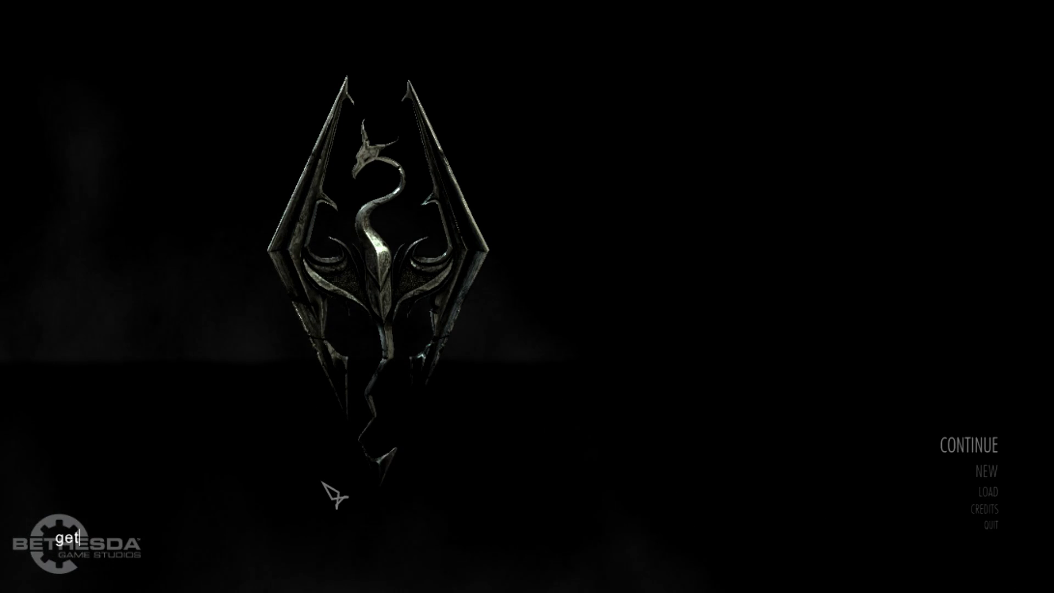
text(skseversion)
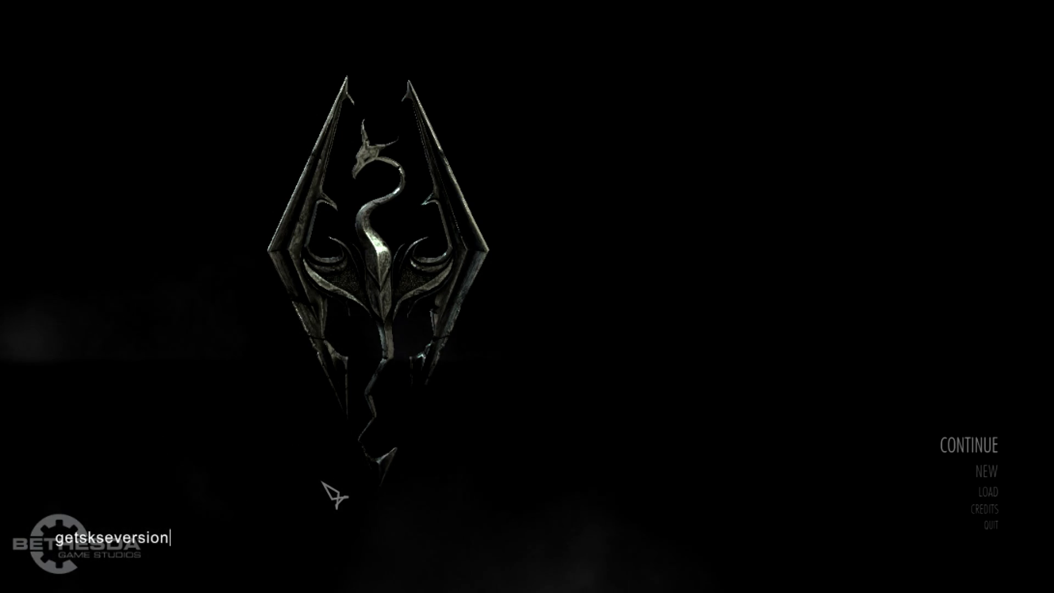
key(Return)
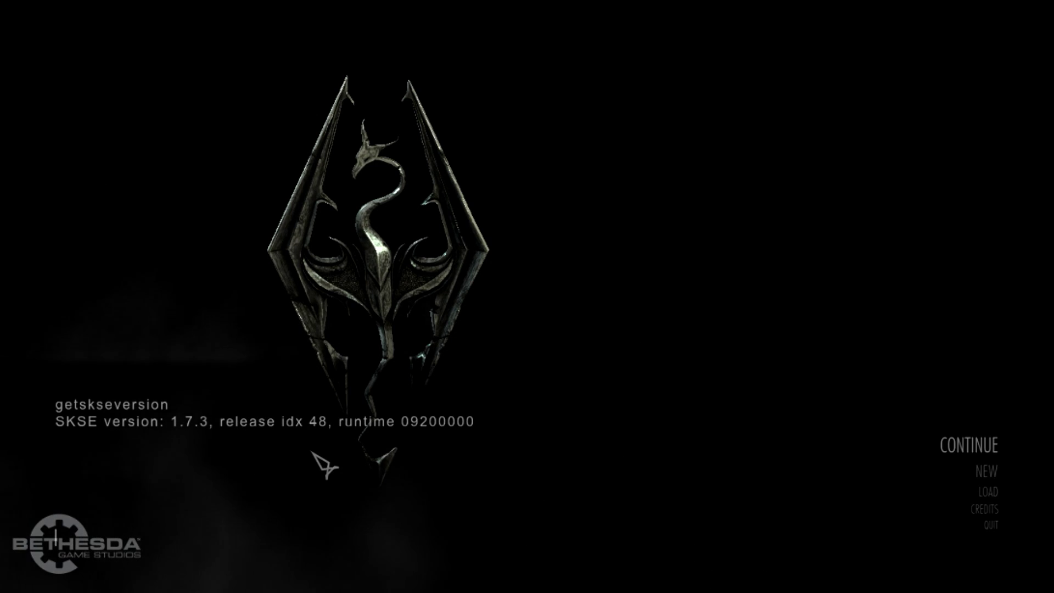
key(grave)
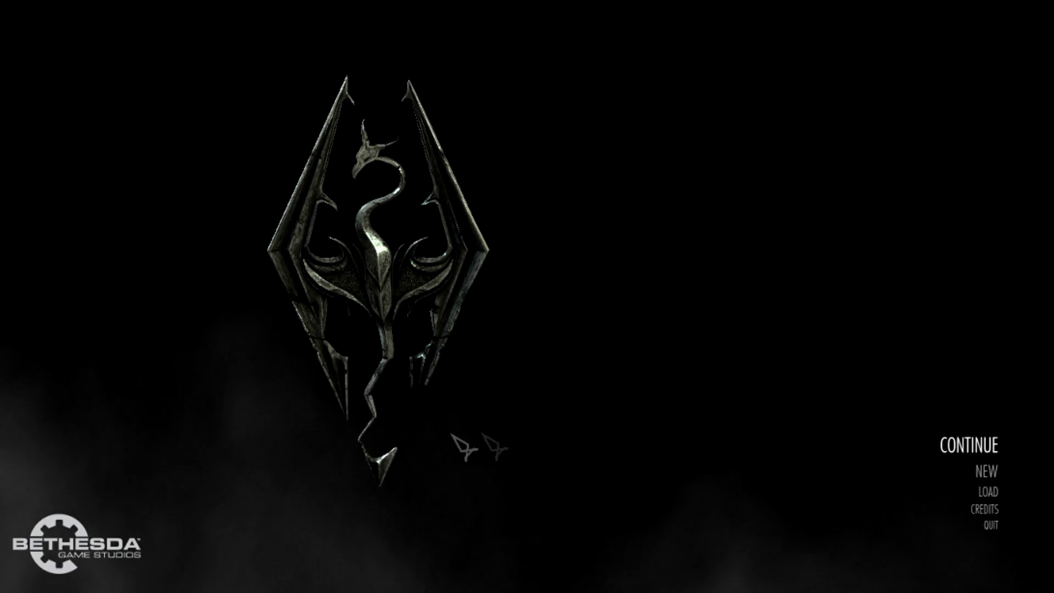
click(992, 531)
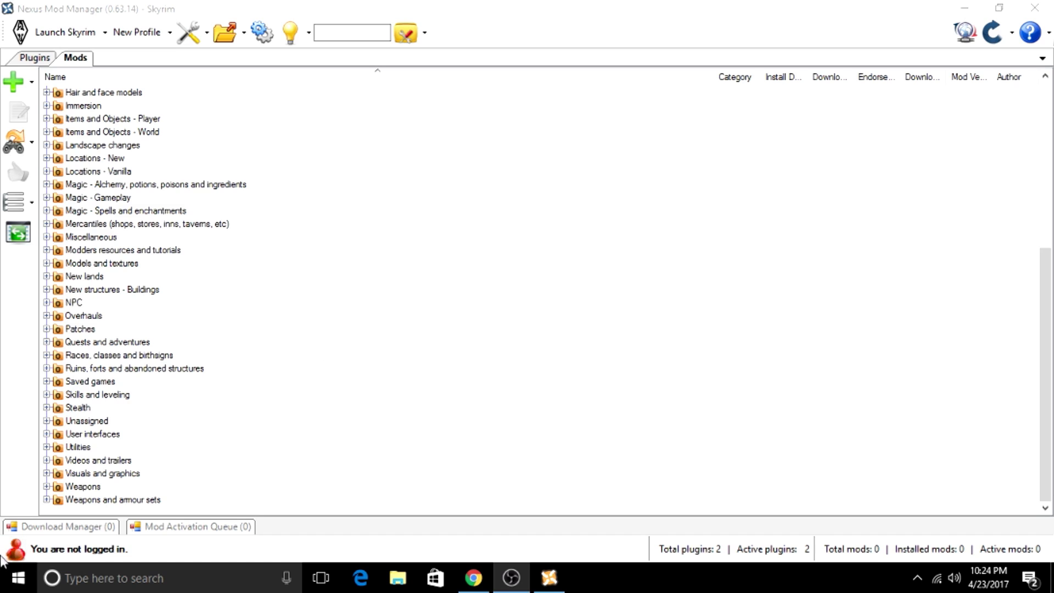
Log in to Nexus from the mod manager with the account username and password, staying logged in, and dismiss the login notice
click(17, 553)
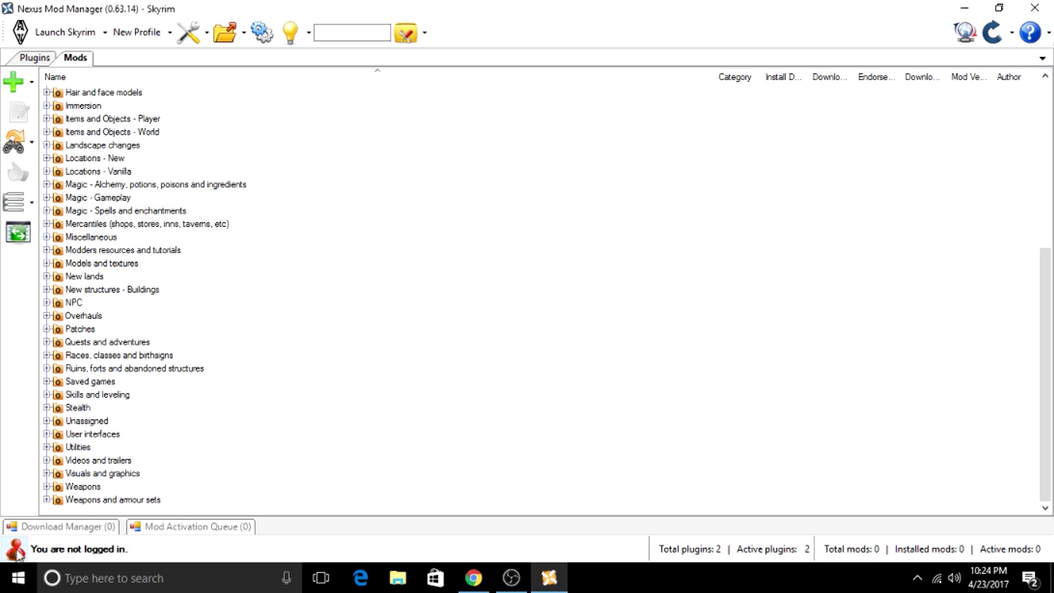
click(20, 527)
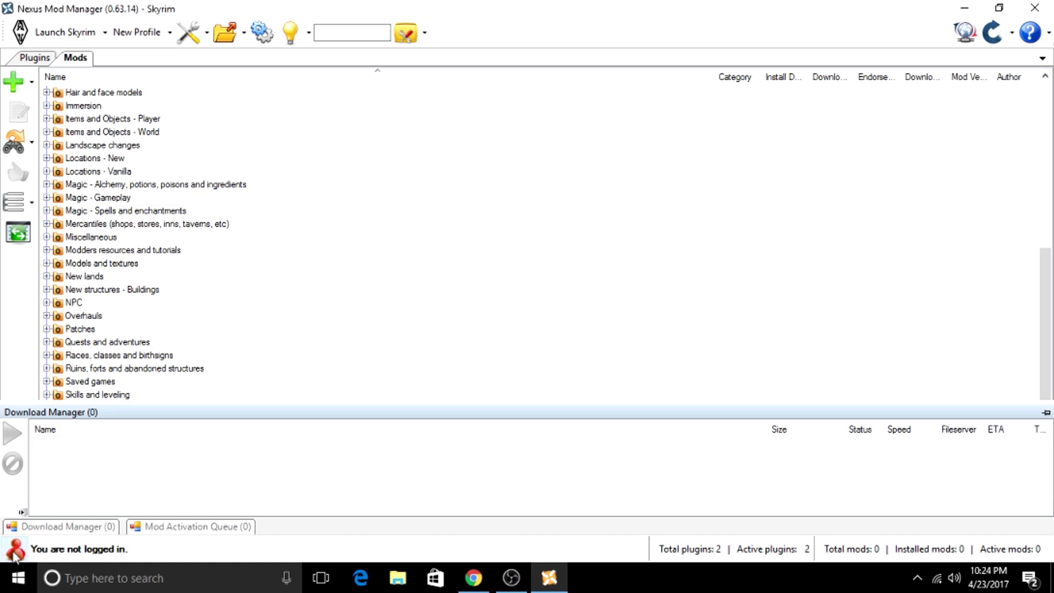
click(14, 551)
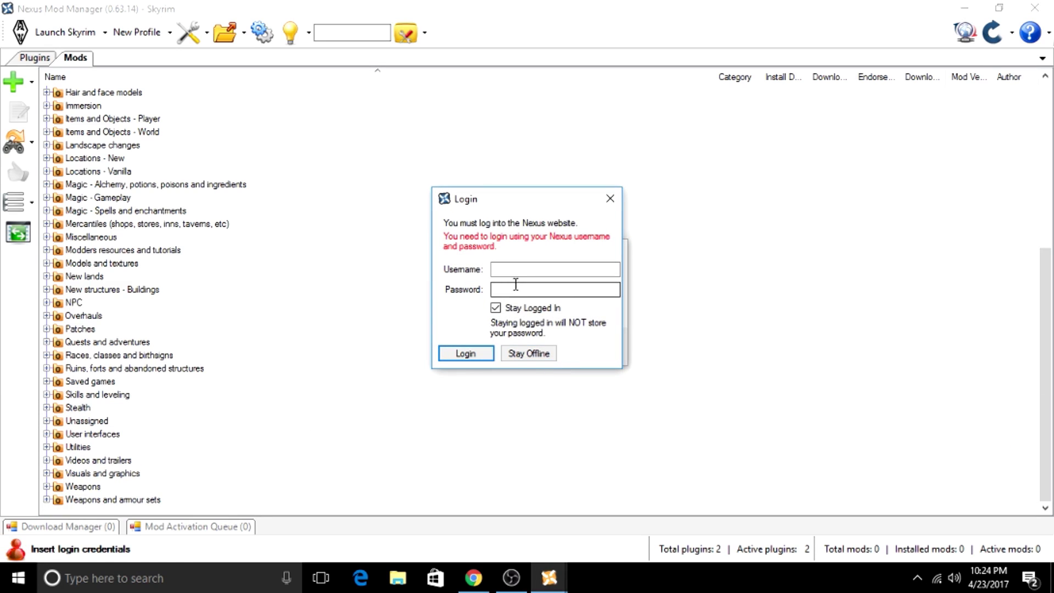
click(514, 274)
text(vRuzii)
key(Tab)
text(•••••••••••••)
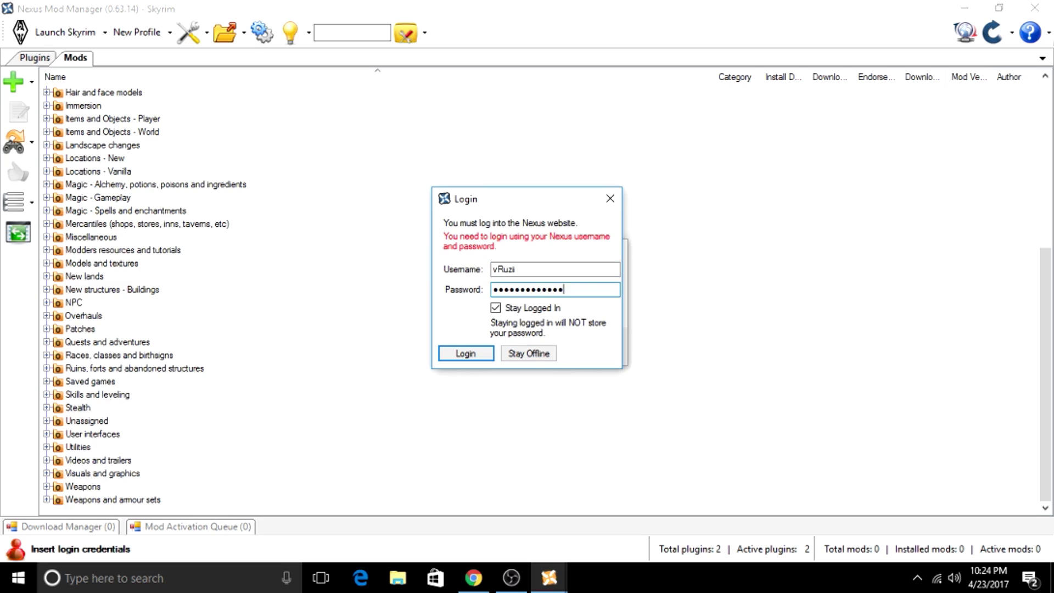
key(Return)
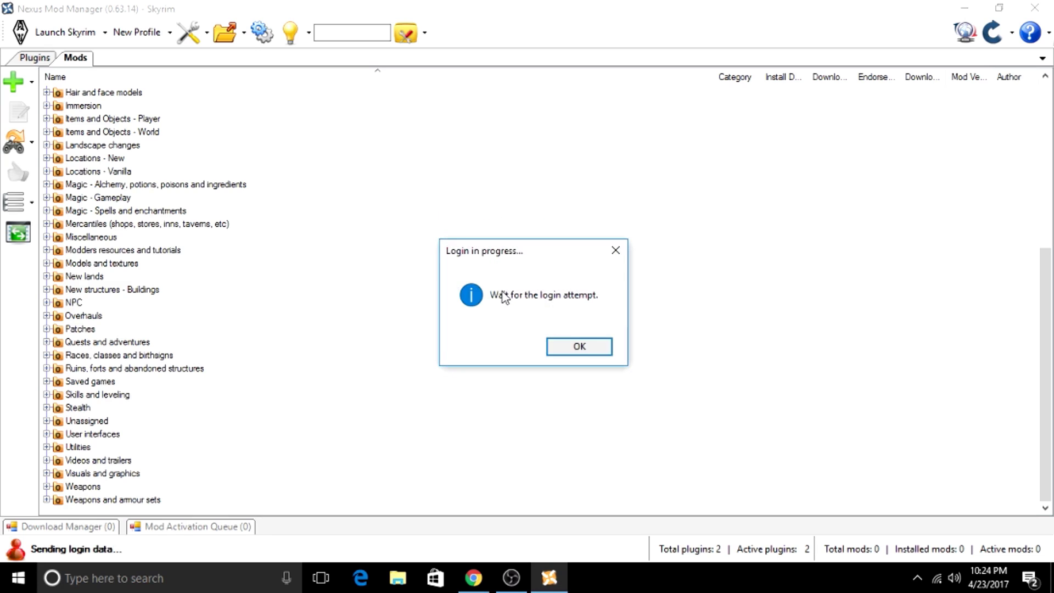
click(561, 347)
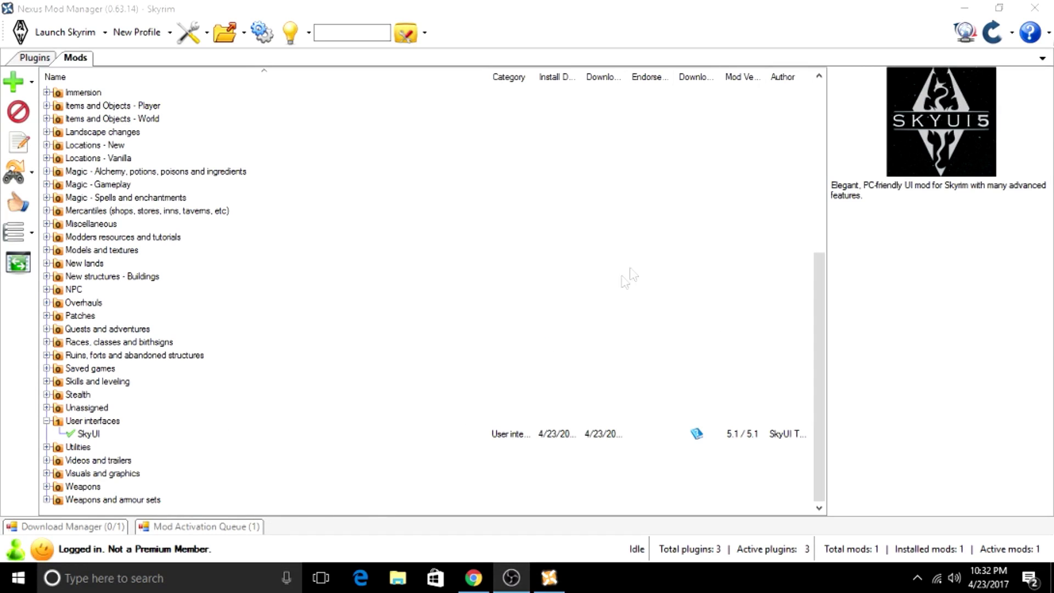
Switch to Chrome and open the Nexus mods and community site from the Google results for nexus
key(alt+Tab)
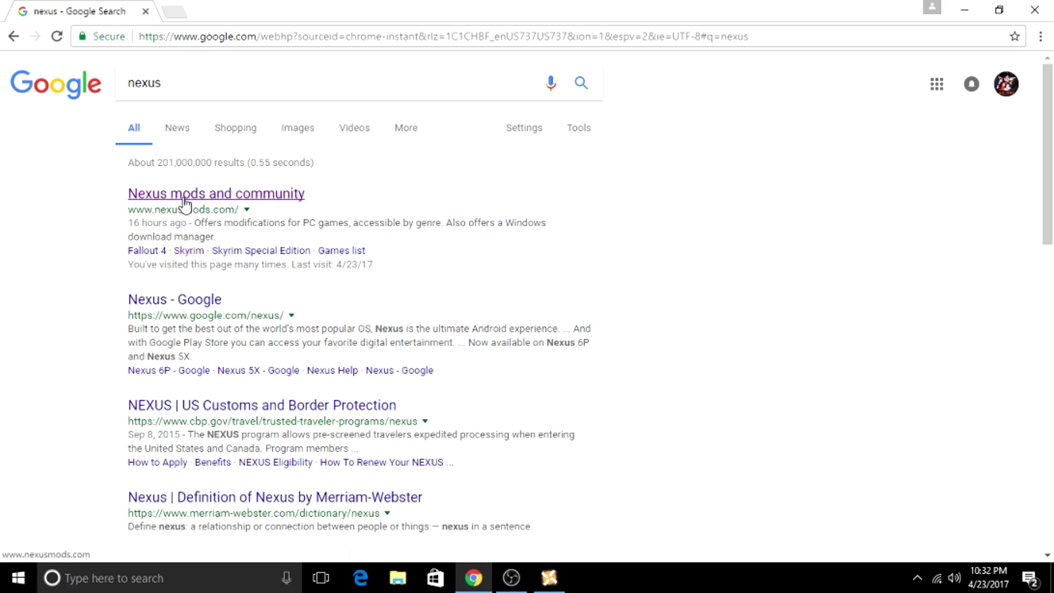
click(183, 197)
mouse_move(475, 112)
mouse_move(601, 113)
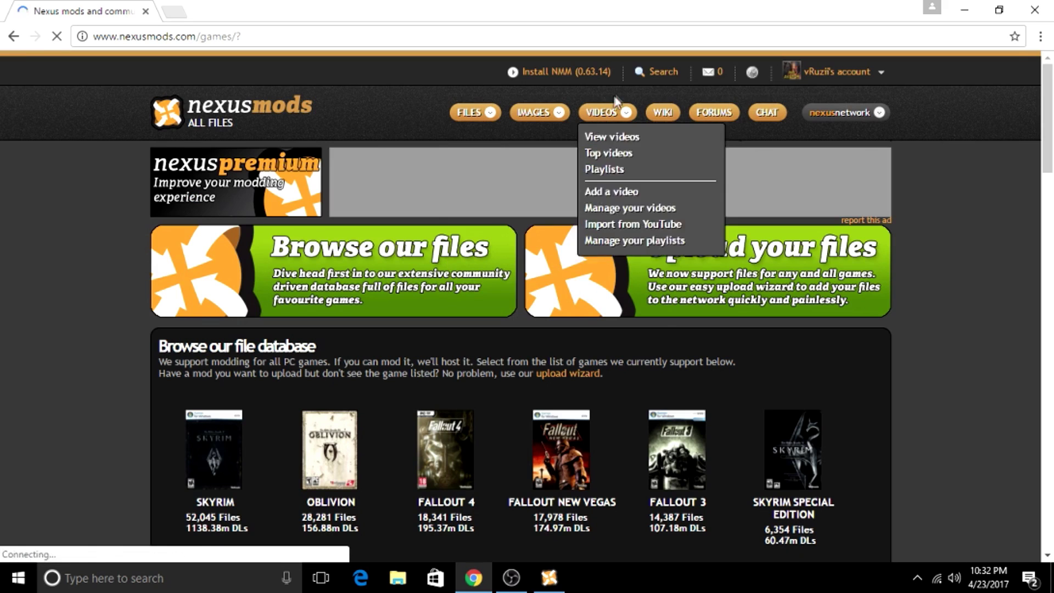
Open the Skyrim section of Nexus Mods and go to its list of top files
scroll(192, 451, down, 1)
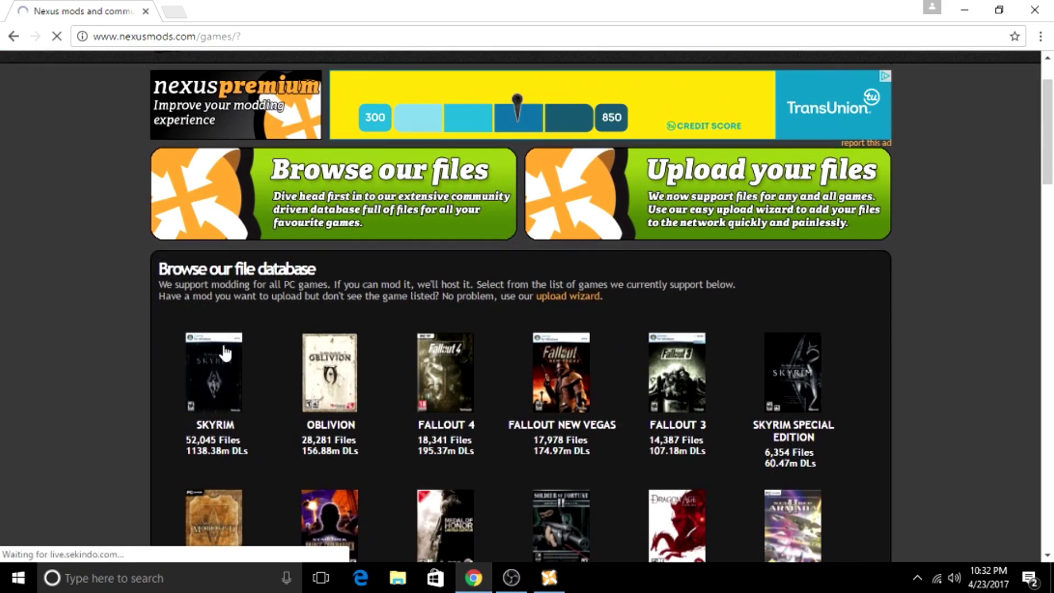
click(218, 376)
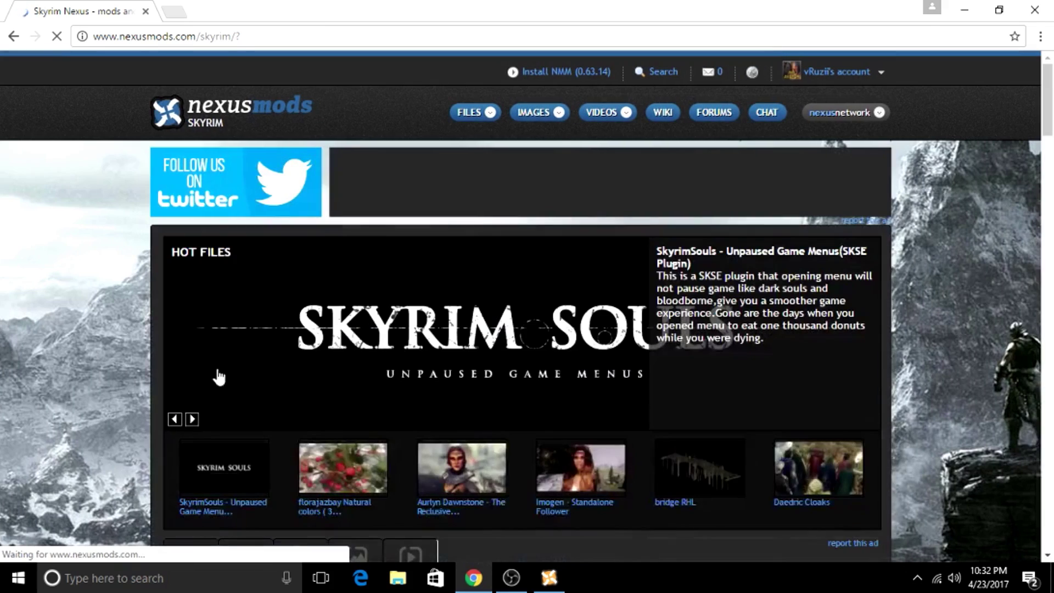
mouse_move(483, 115)
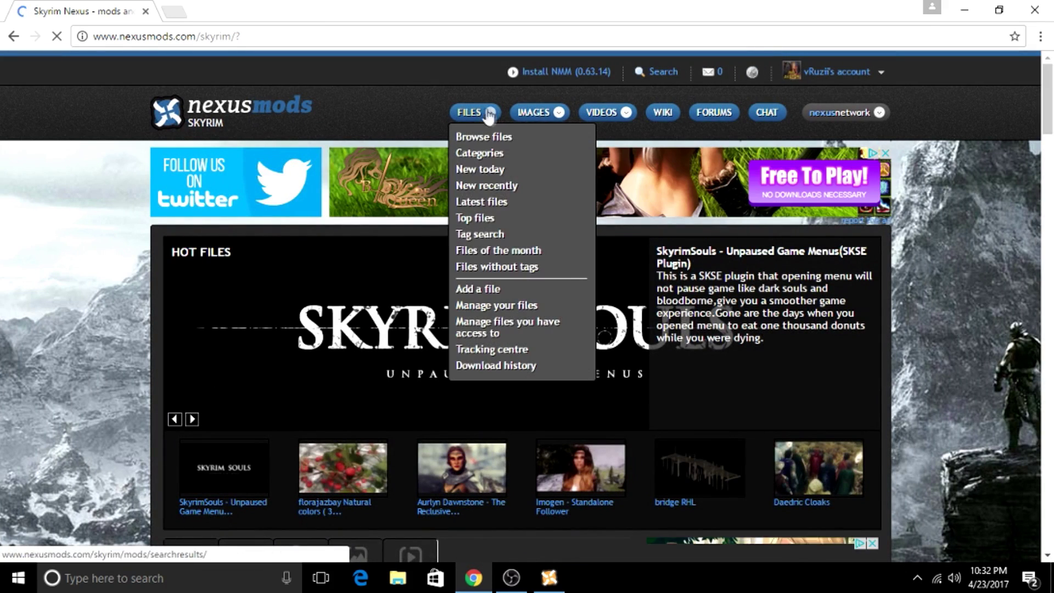
click(479, 217)
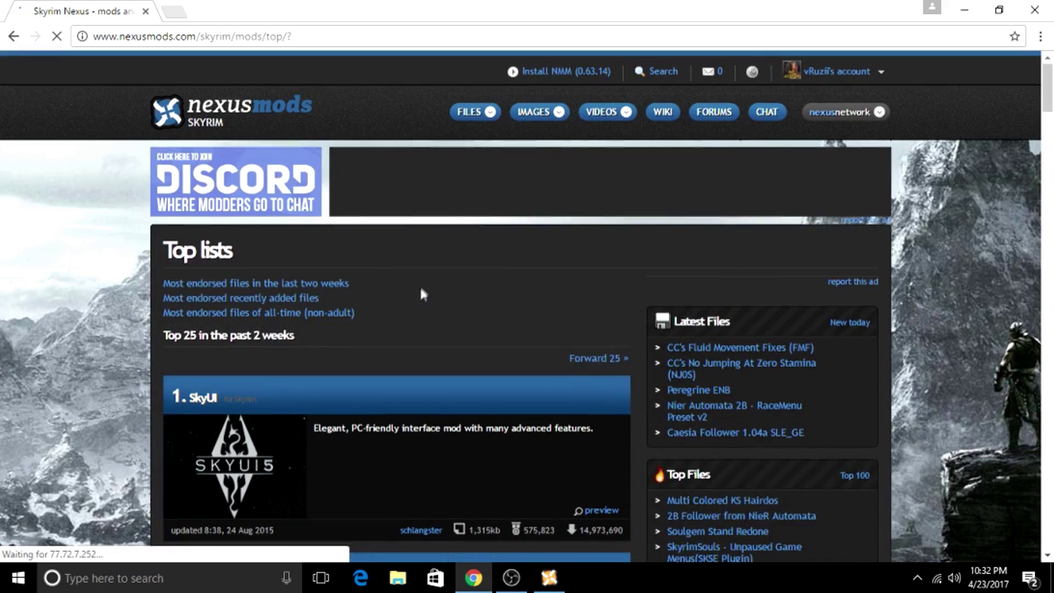
Browse the top Skyrim mods and open the page of A Quality World Map and Solstheim Map - With Roads
scroll(419, 284, down, 3)
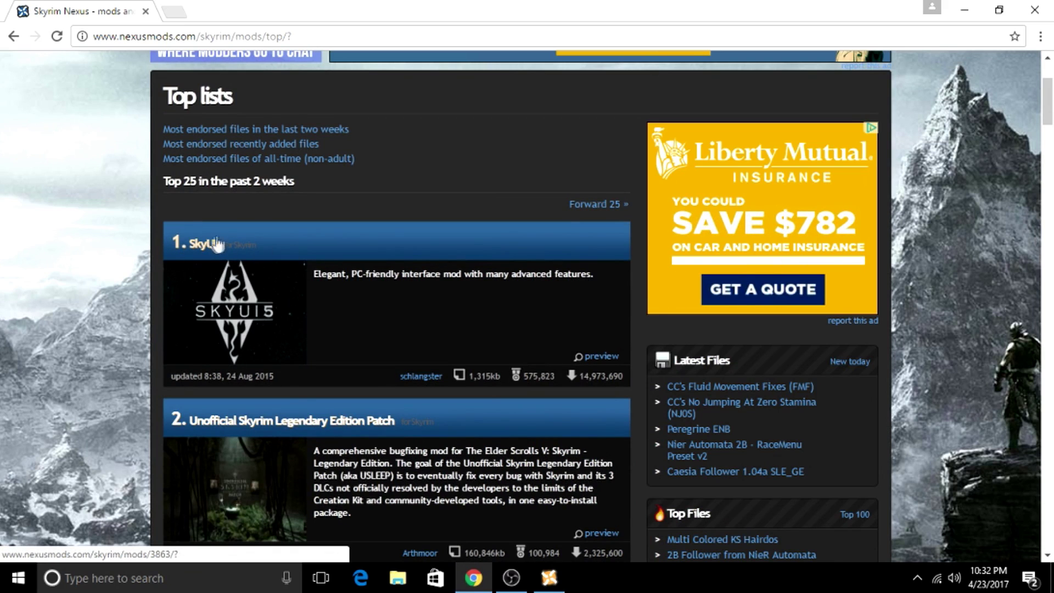
scroll(229, 275, down, 3)
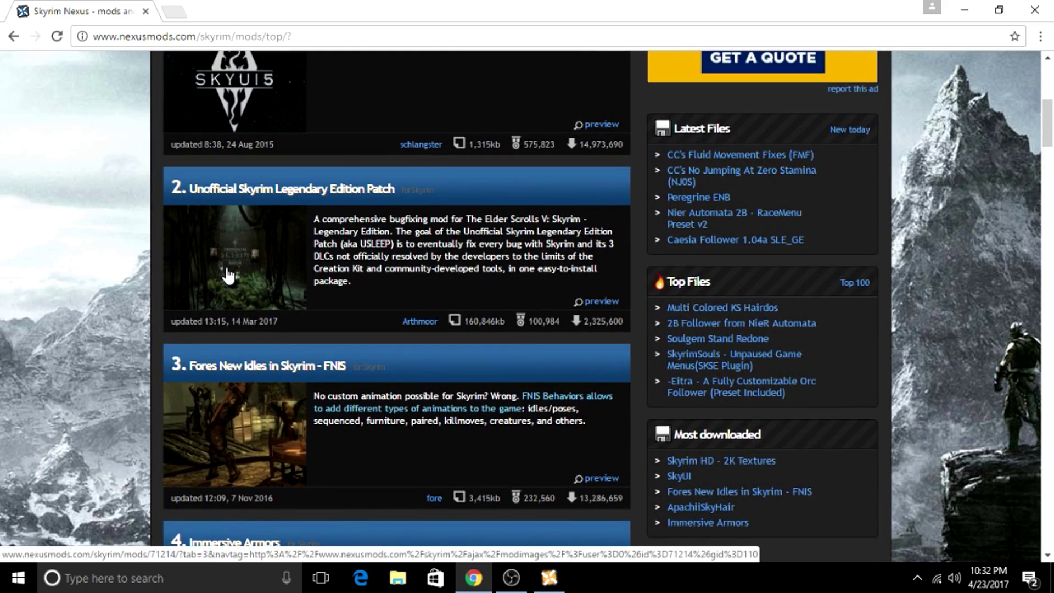
scroll(229, 274, down, 8)
scroll(351, 278, up, 3)
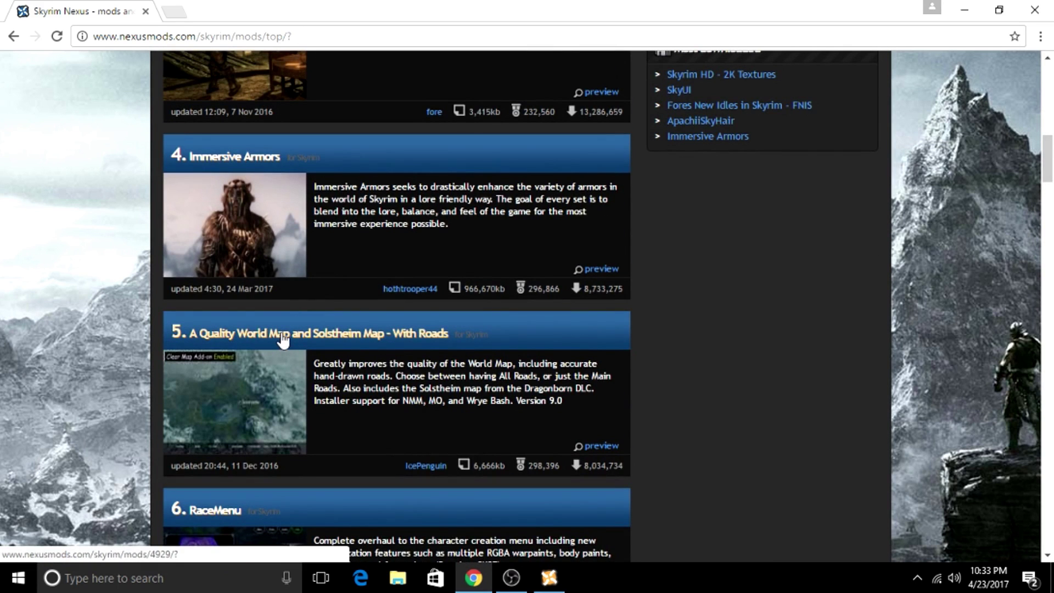
click(281, 332)
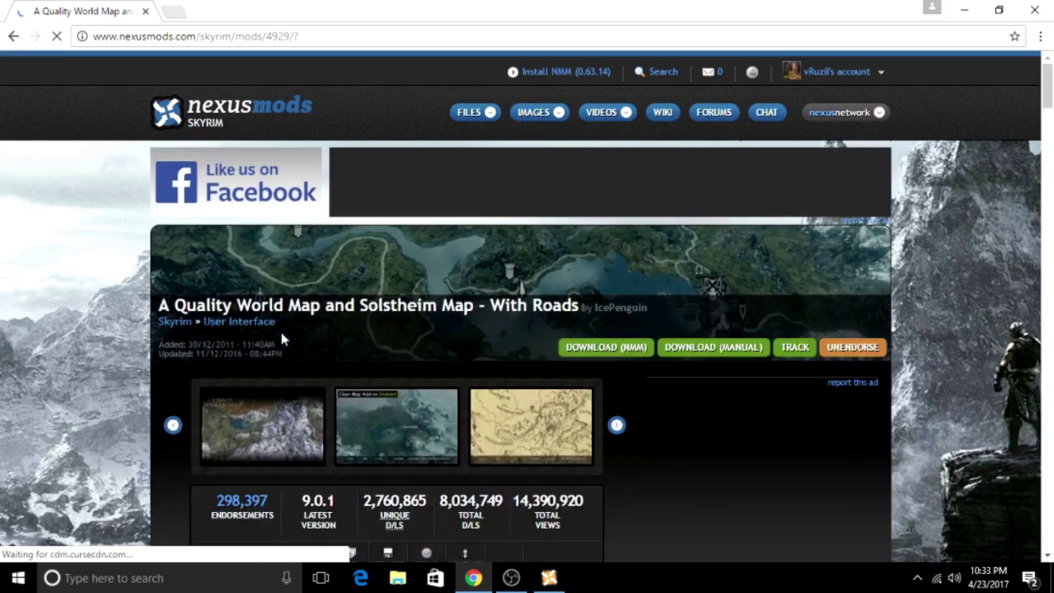
Manually download the main file A Quality World Map 8.4 - Classic (Installer) and dismiss the download notice
scroll(281, 331, down, 3)
scroll(283, 334, down, 3)
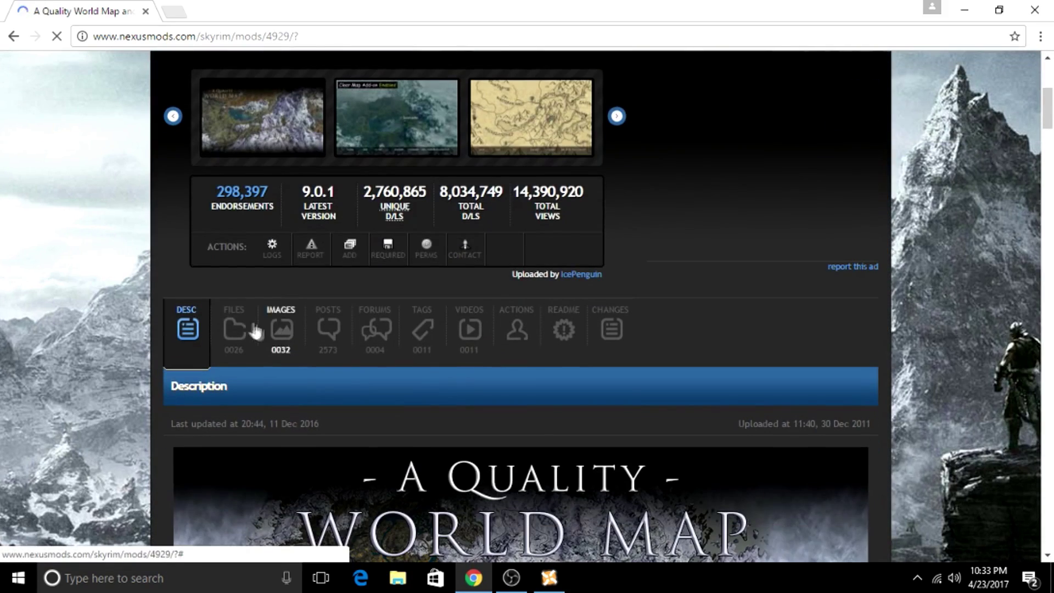
click(235, 324)
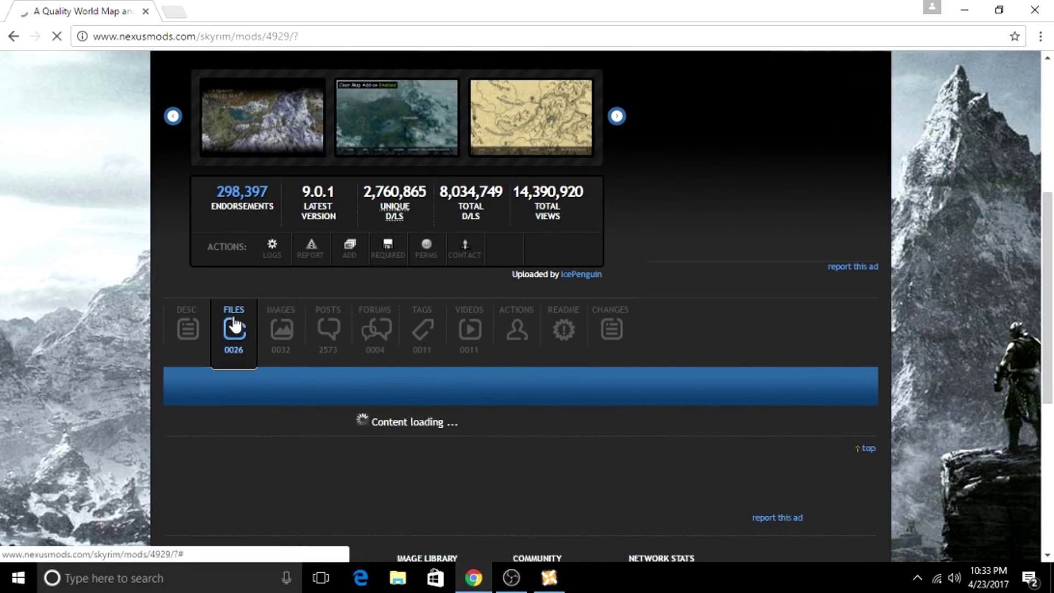
scroll(337, 353, down, 3)
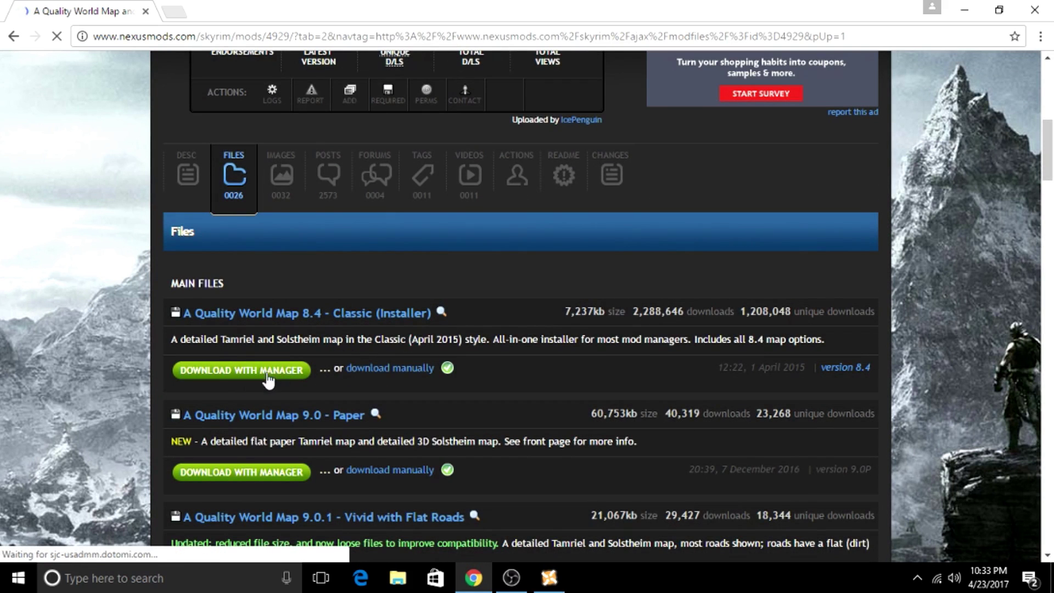
click(391, 369)
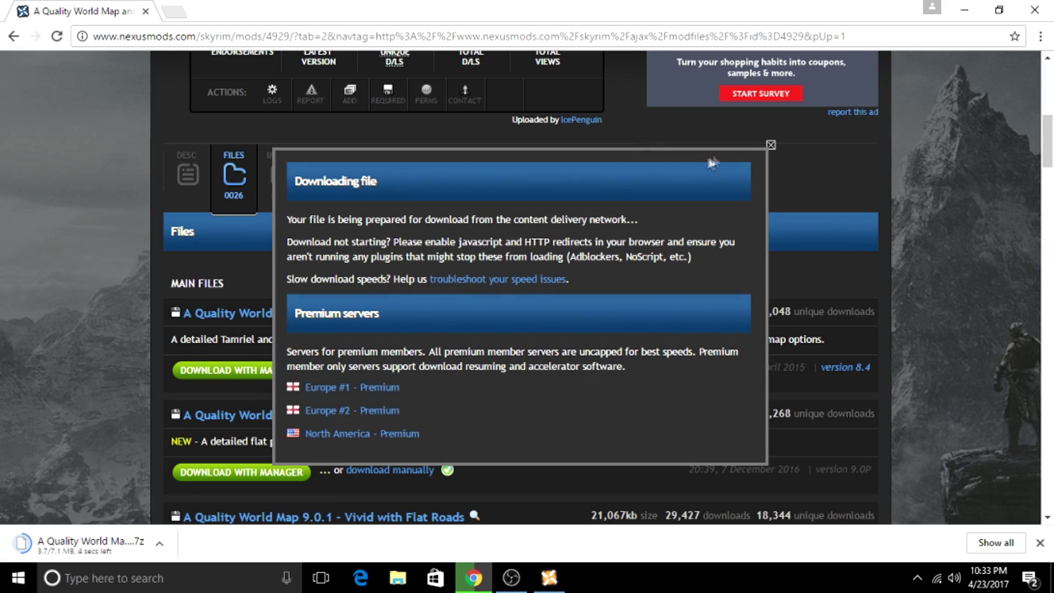
click(771, 145)
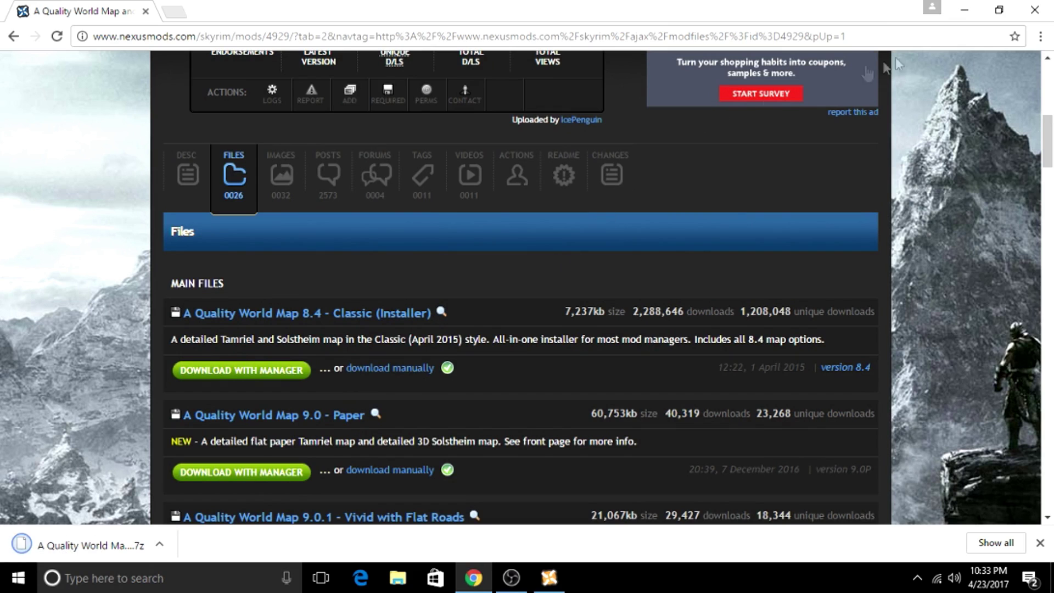
Minimize the browser, switch to Nexus Mod Manager and add the downloaded A Quality World Map 7z file from Downloads
click(960, 11)
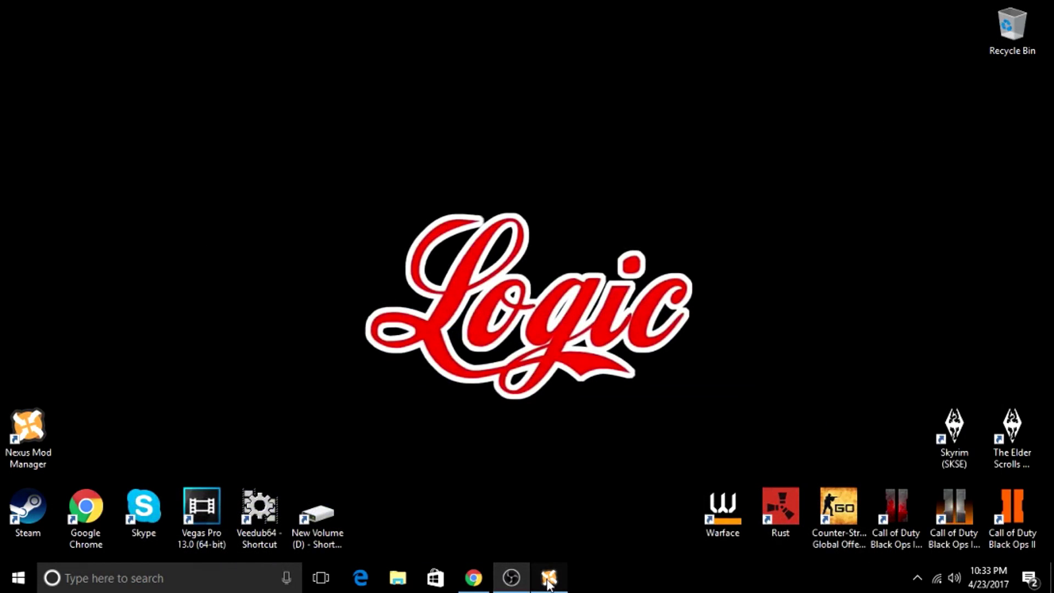
click(549, 578)
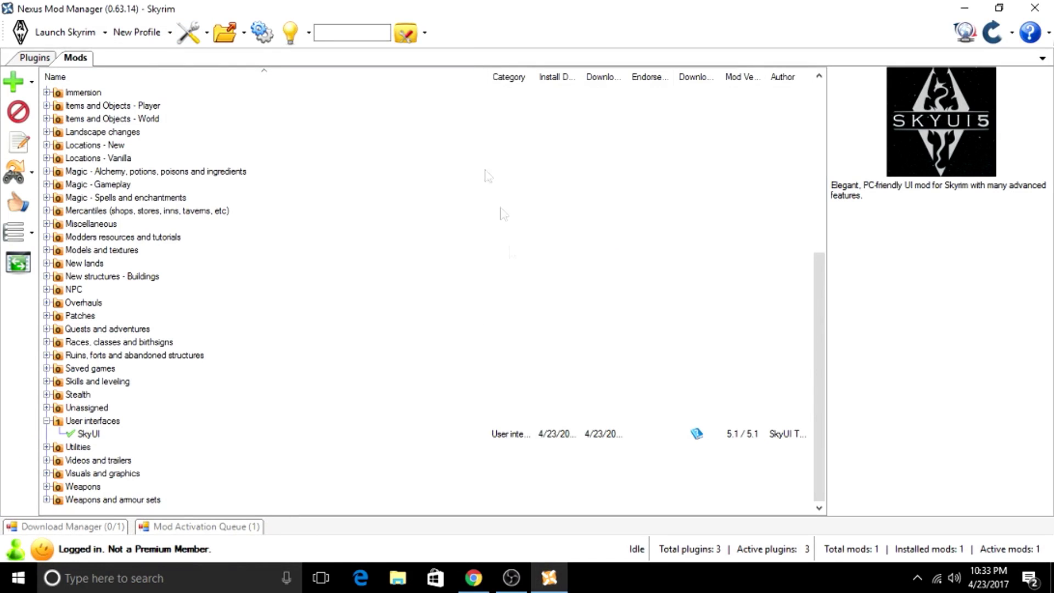
click(13, 85)
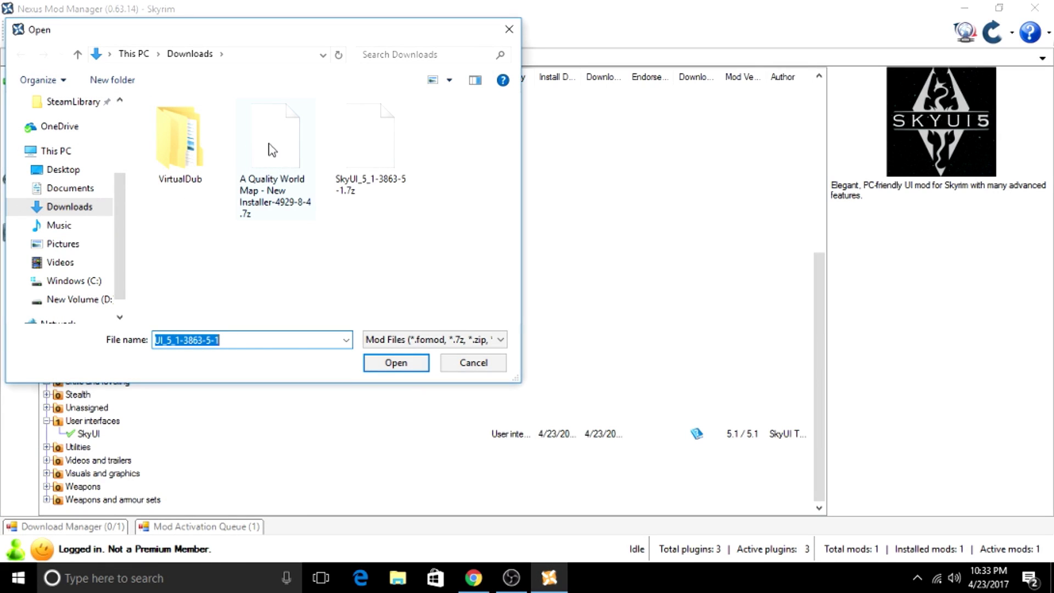
click(273, 150)
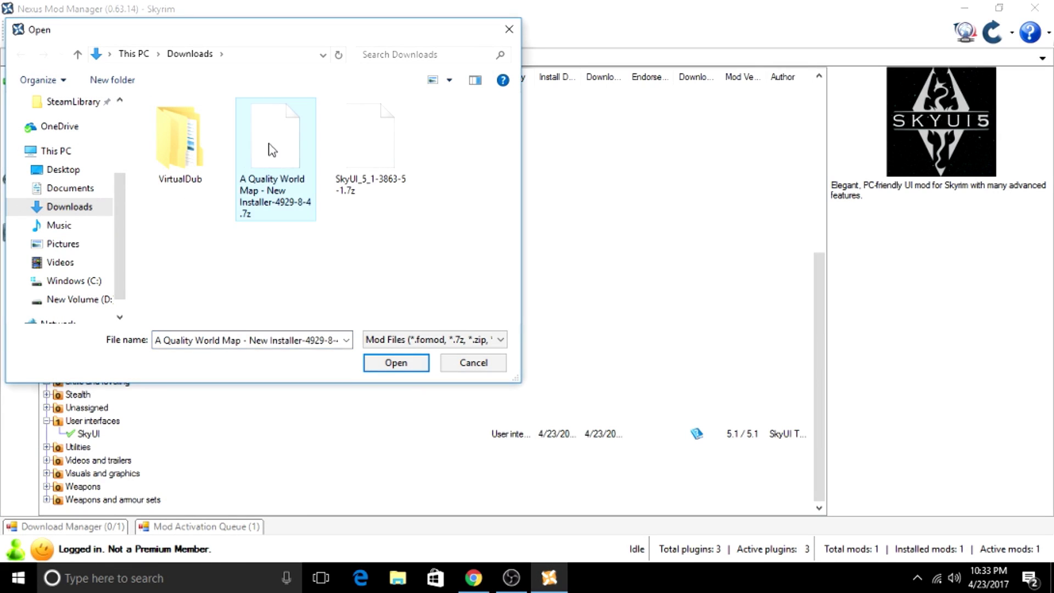
click(395, 364)
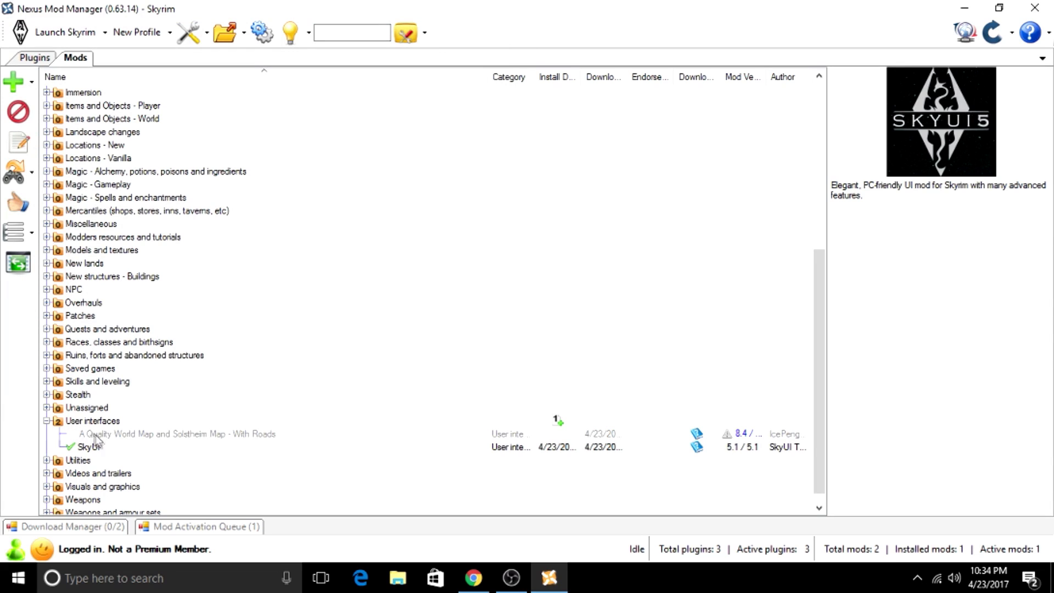
Install A Quality World Map with all roads for vanilla meshes, the Solstheim map and the Clear Map Add-on
click(132, 437)
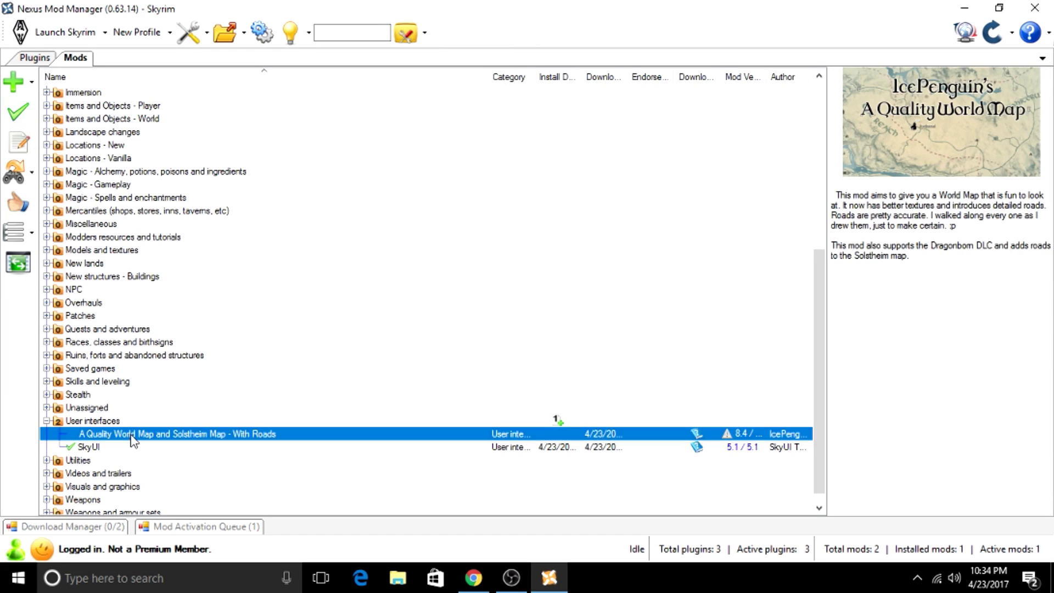
click(16, 122)
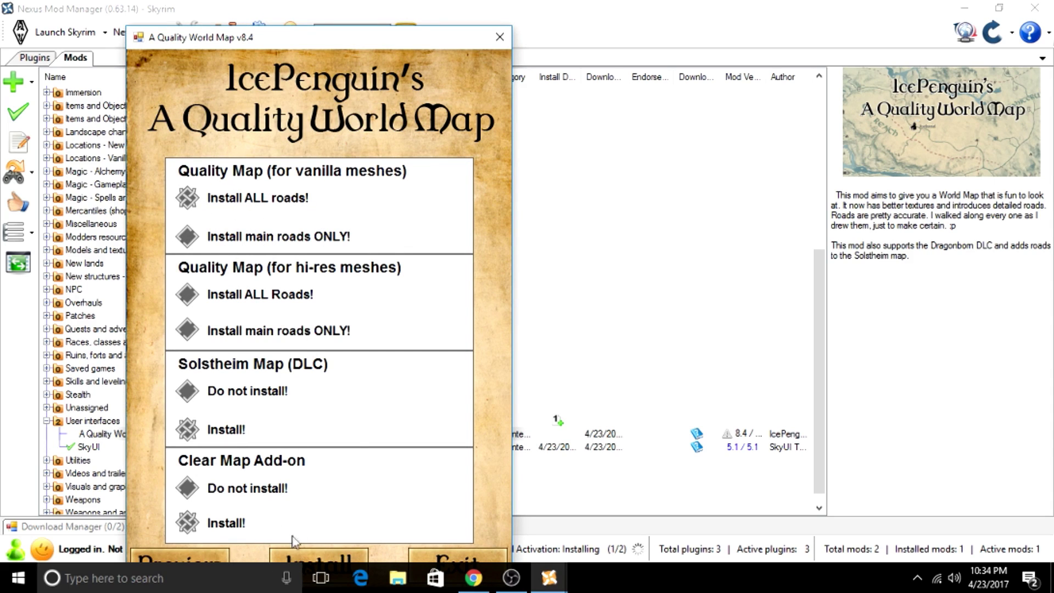
drag(368, 50, 397, 25)
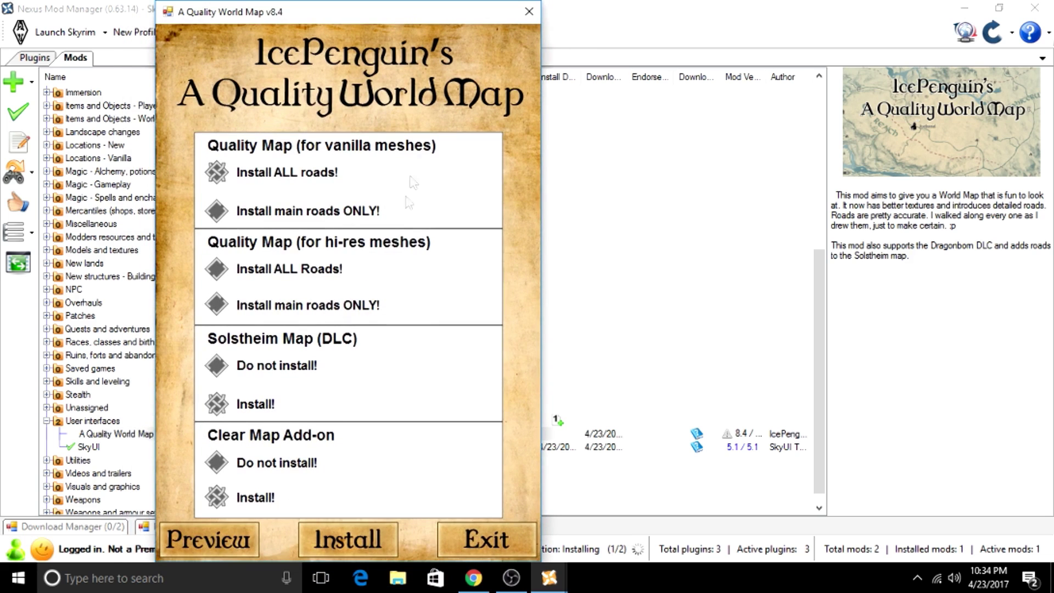
click(352, 538)
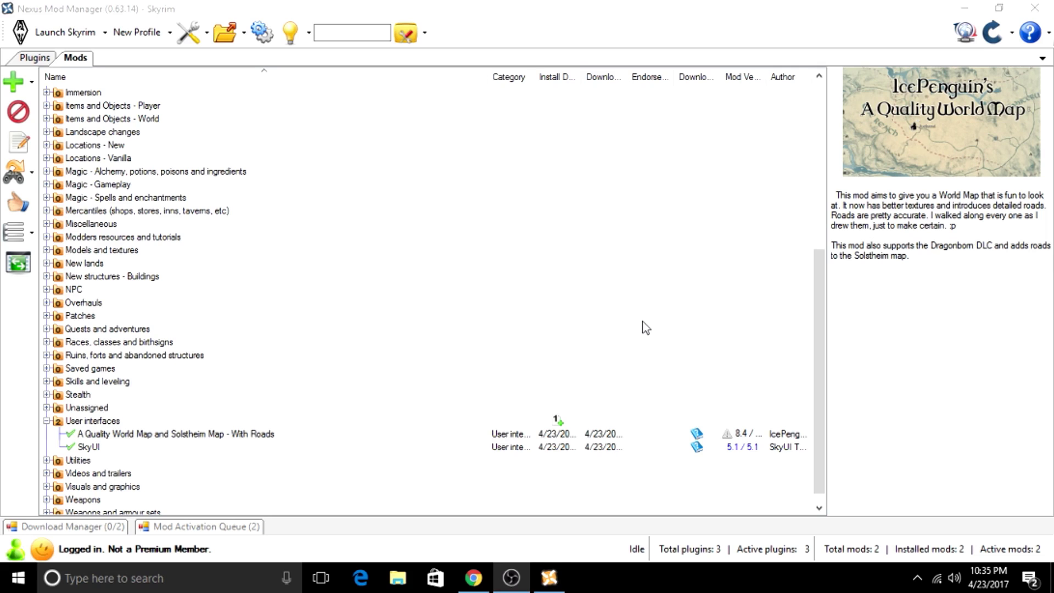
Minimize the mod manager, launch Skyrim (SKSE) from the desktop and load save 038, The Ragged Flagon
click(964, 7)
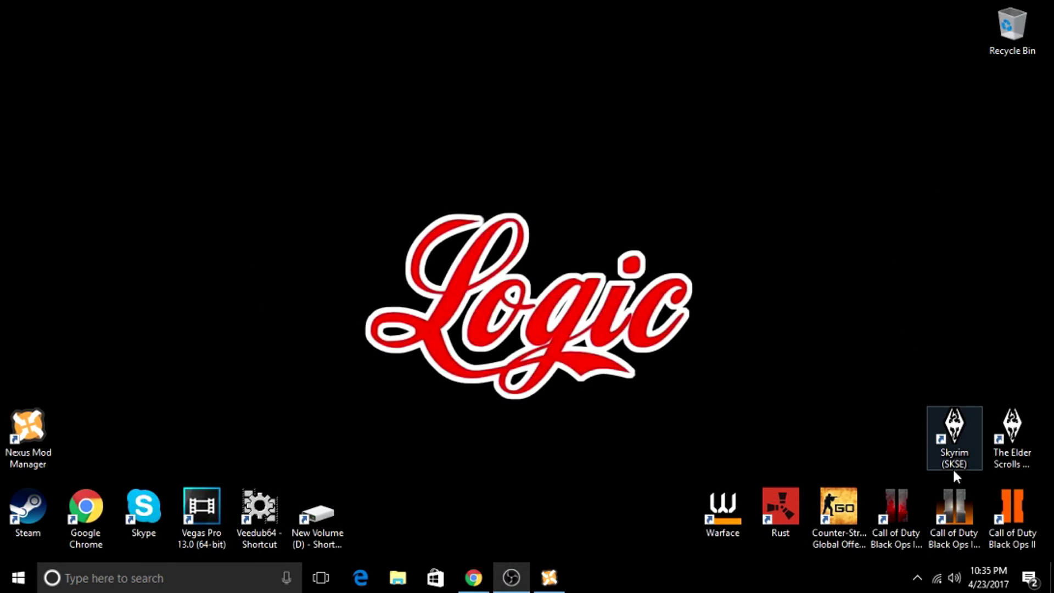
double_click(953, 433)
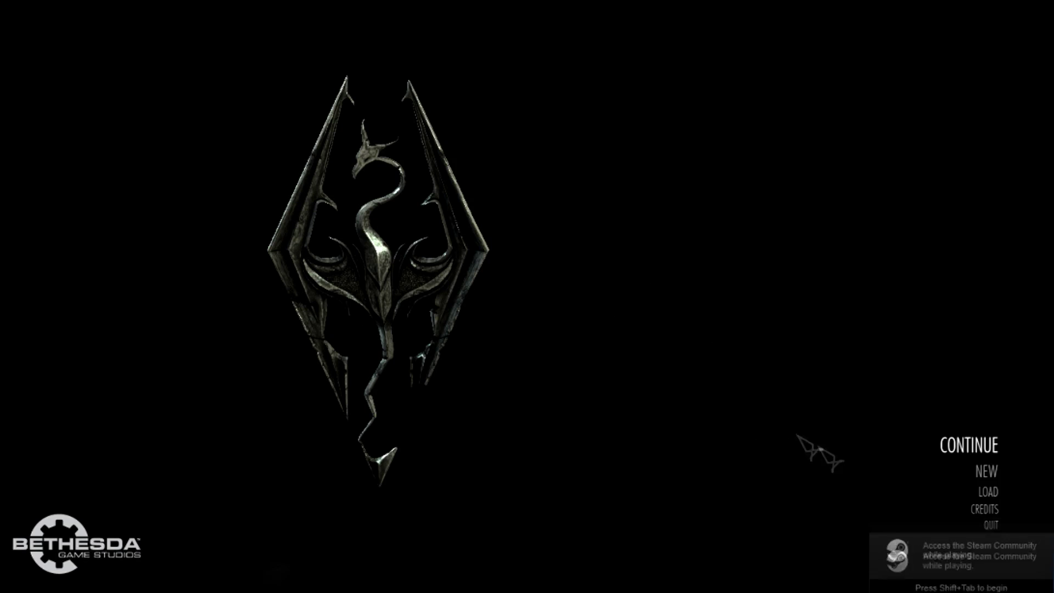
click(994, 497)
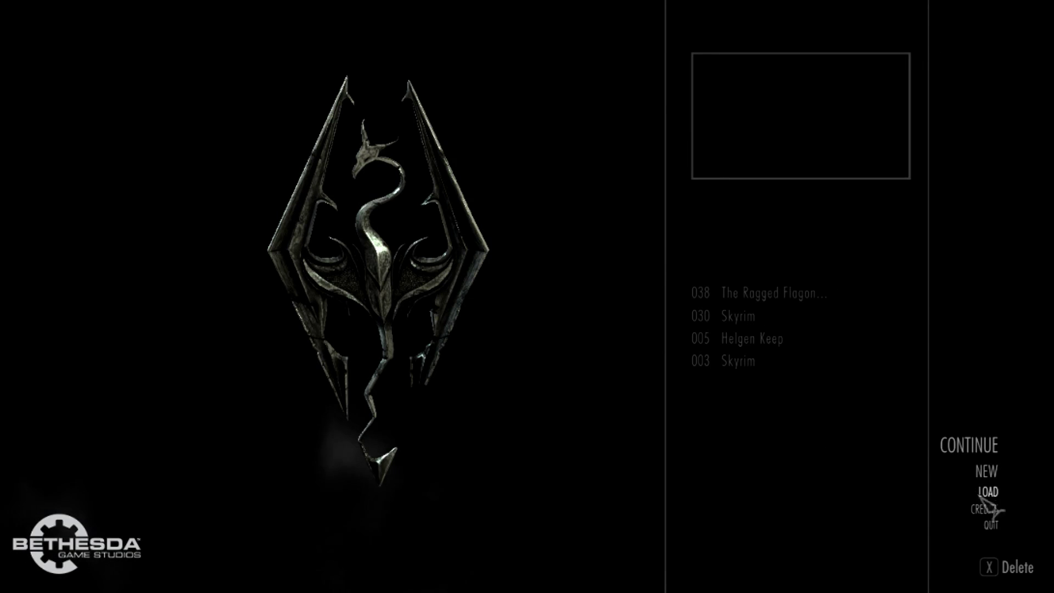
click(778, 296)
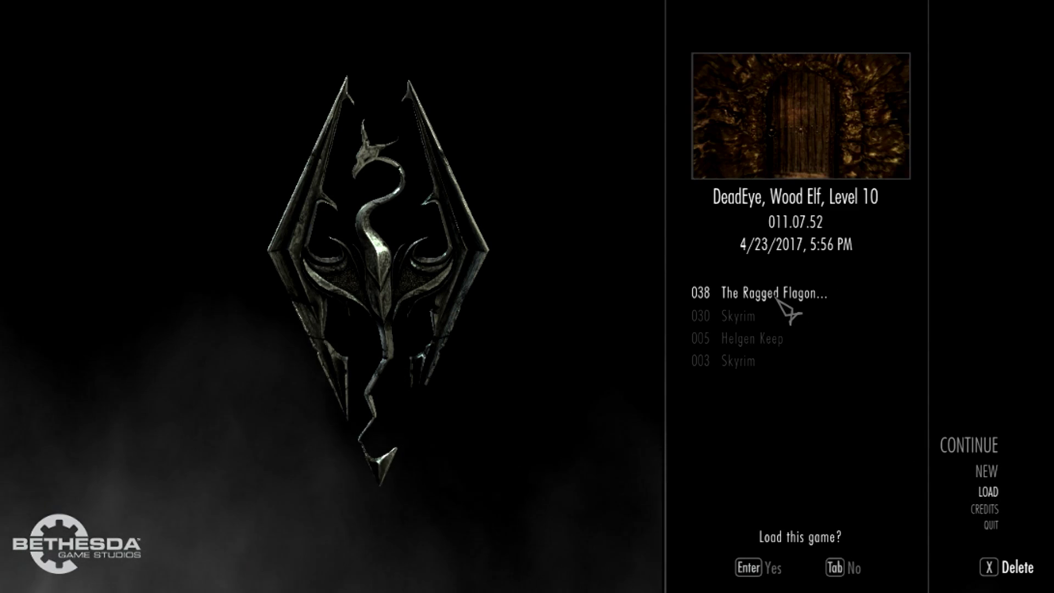
click(769, 568)
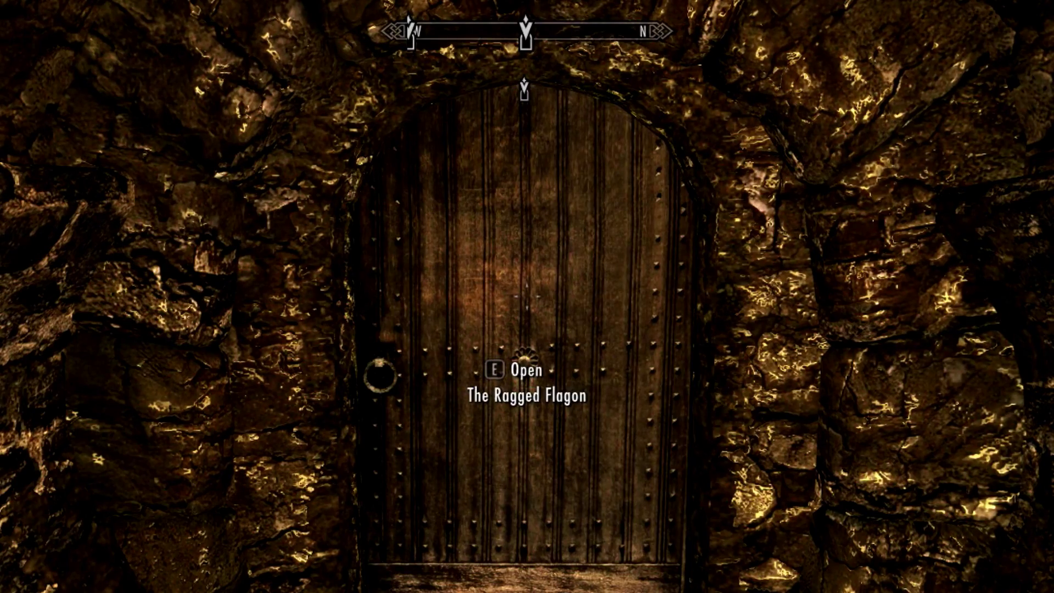
Open the in-game map and switch from the local map to the world map
key(m)
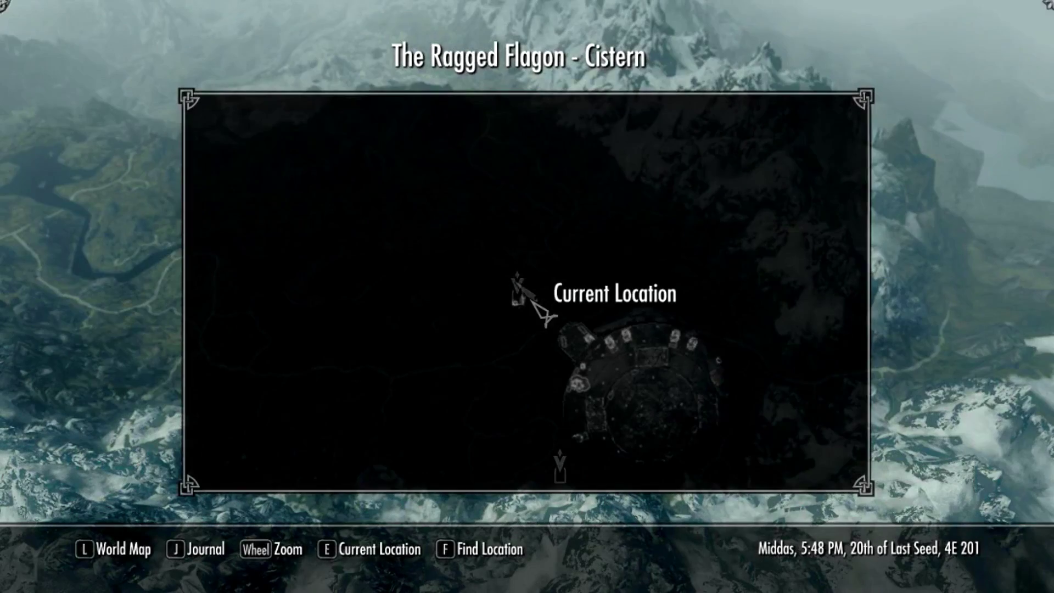
key(l)
scroll(486, 439, down, 4)
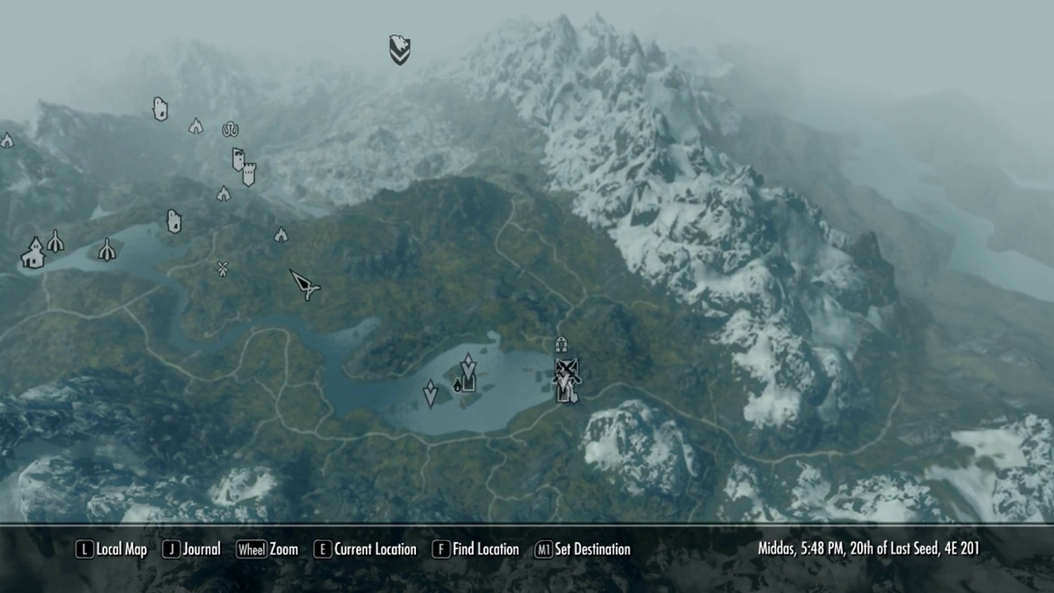
click(289, 271)
click(278, 220)
click(400, 254)
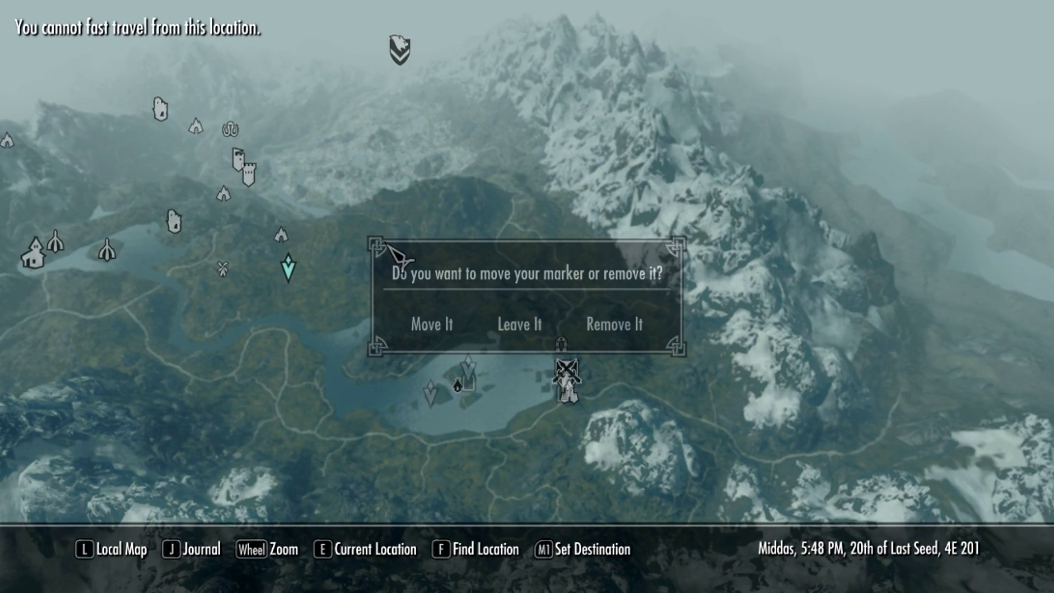
click(625, 325)
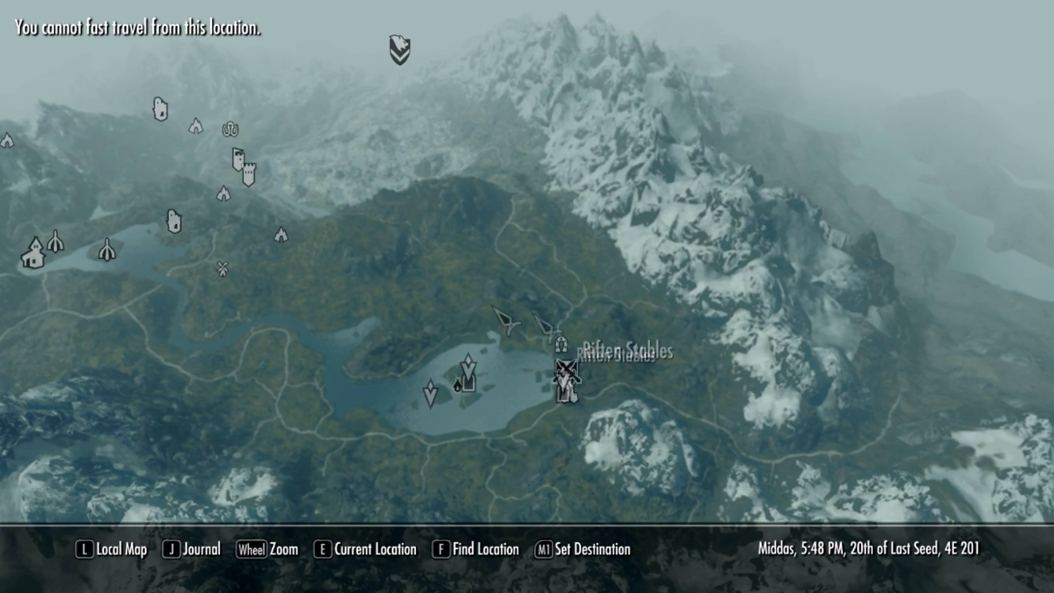
Inspect the world map's terrain and detailed roads west of Riften
scroll(74, 254, up, 1)
drag(74, 254, 52, 177)
drag(341, 591, 772, 212)
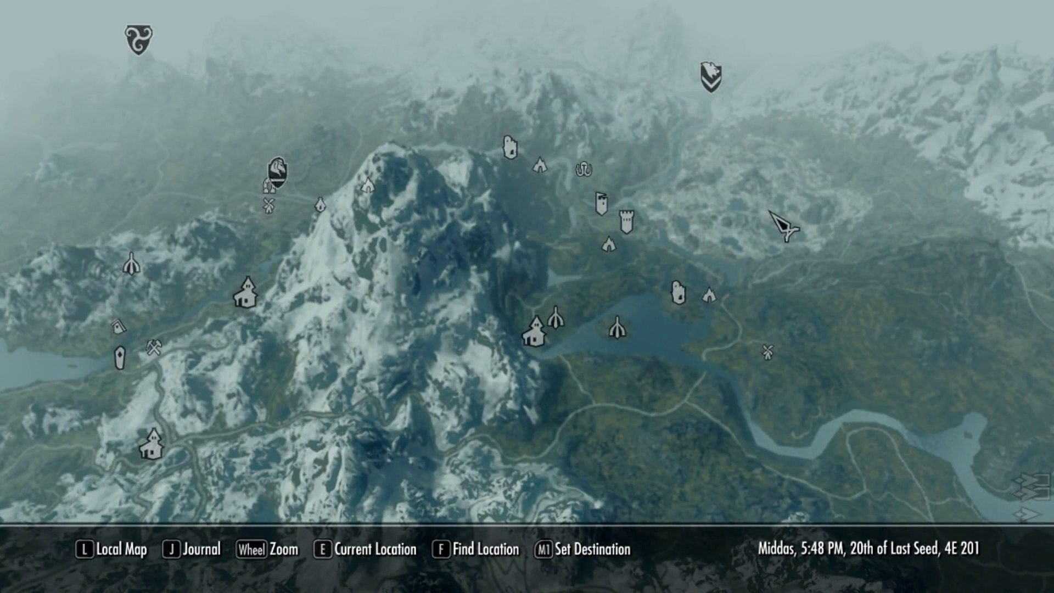